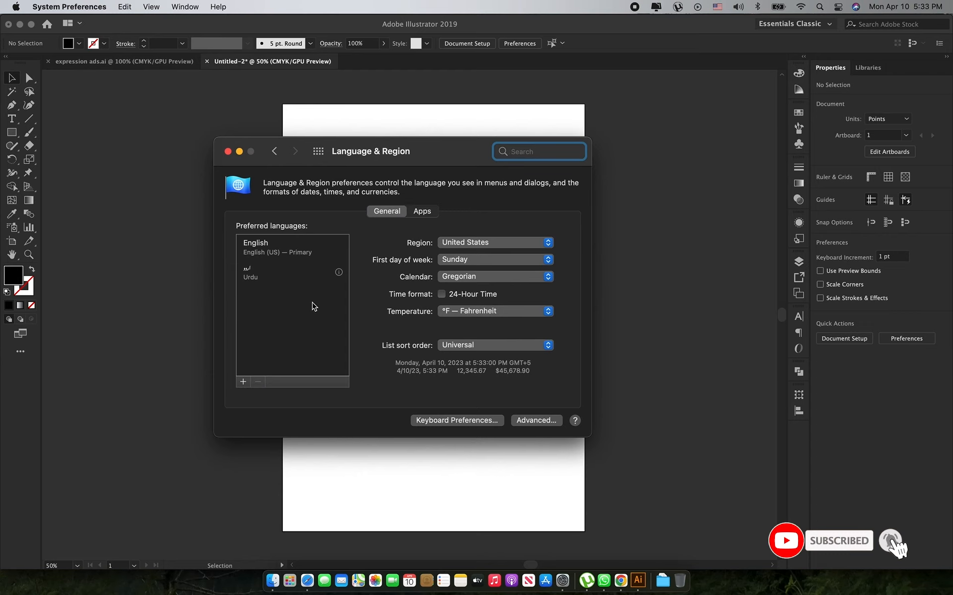
Review the languages available to add and the existing Urdu entry under Preferred languages, and close Language & Region
click(242, 383)
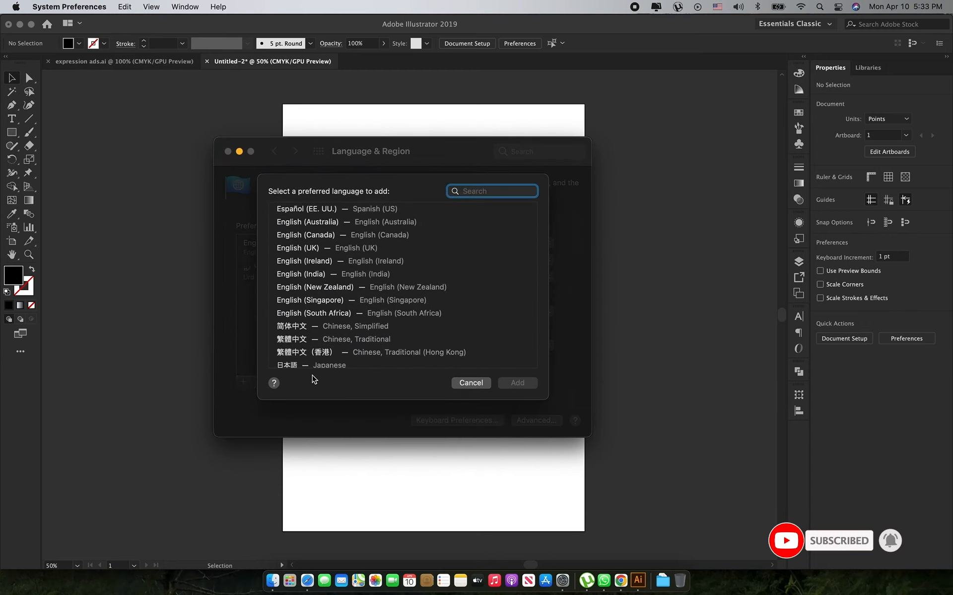
click(483, 384)
click(260, 272)
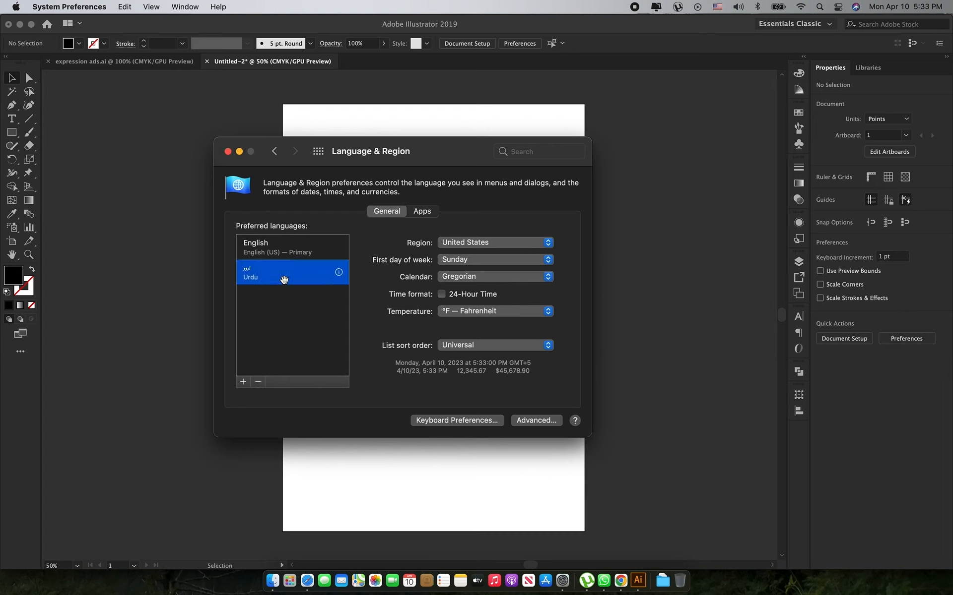
click(243, 382)
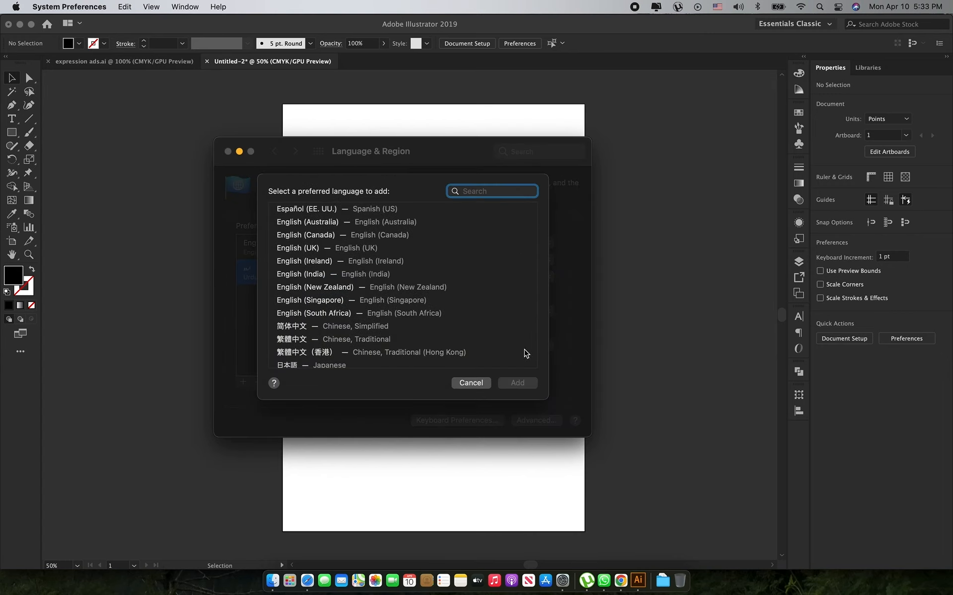
click(478, 385)
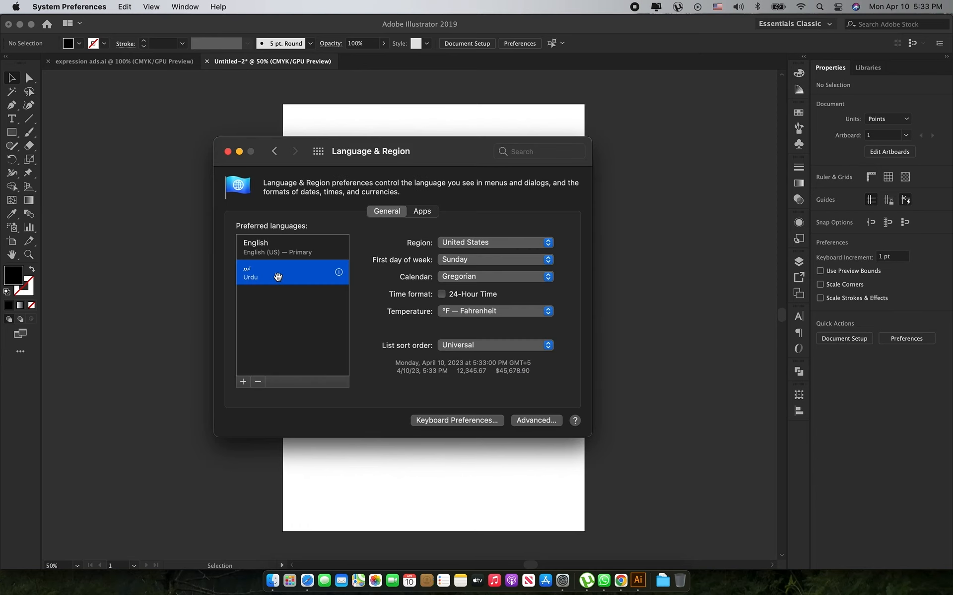
click(228, 151)
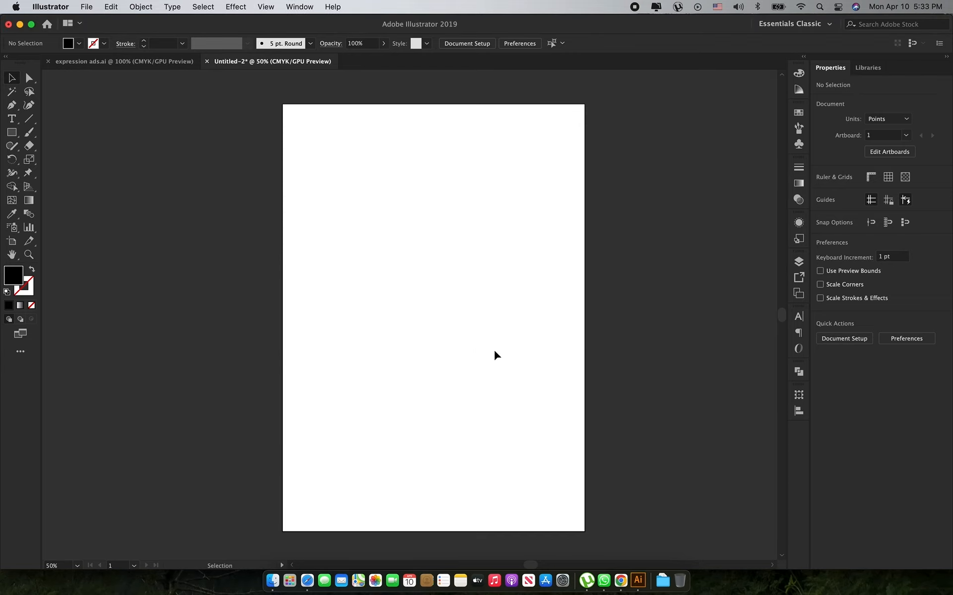
Switch to Safari and search Google for "urdu fonts" in a new tab
click(599, 573)
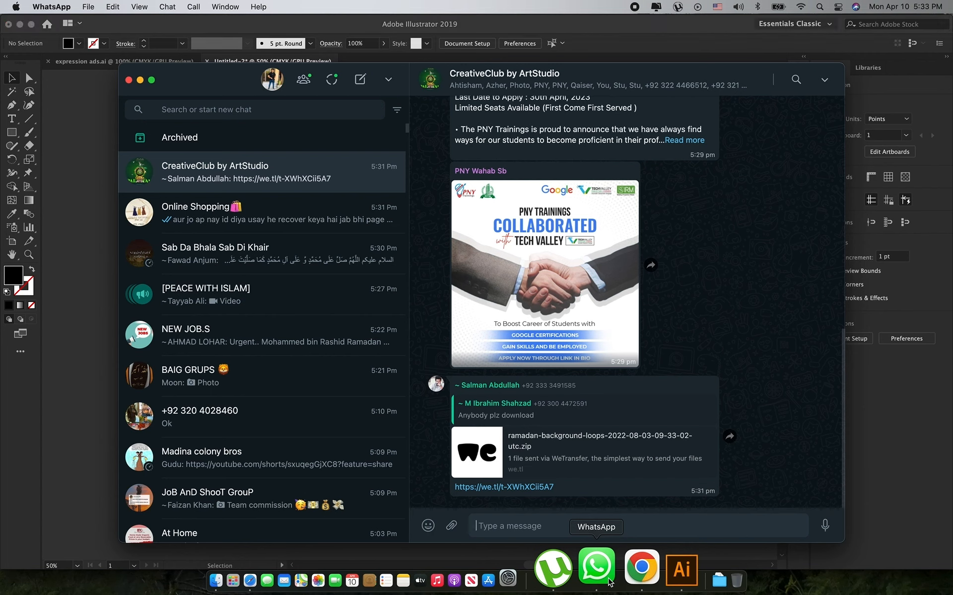
click(281, 569)
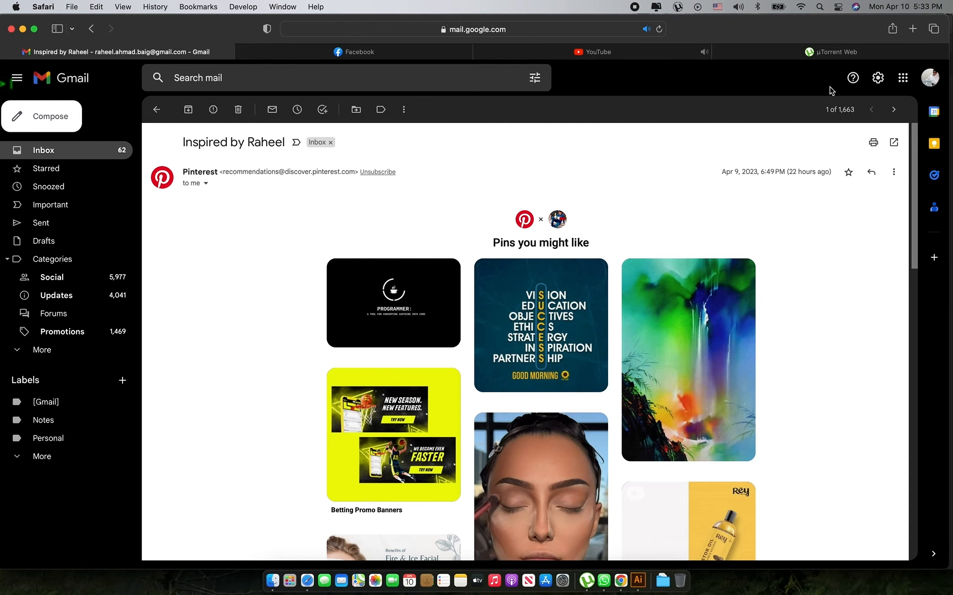
click(912, 28)
click(724, 146)
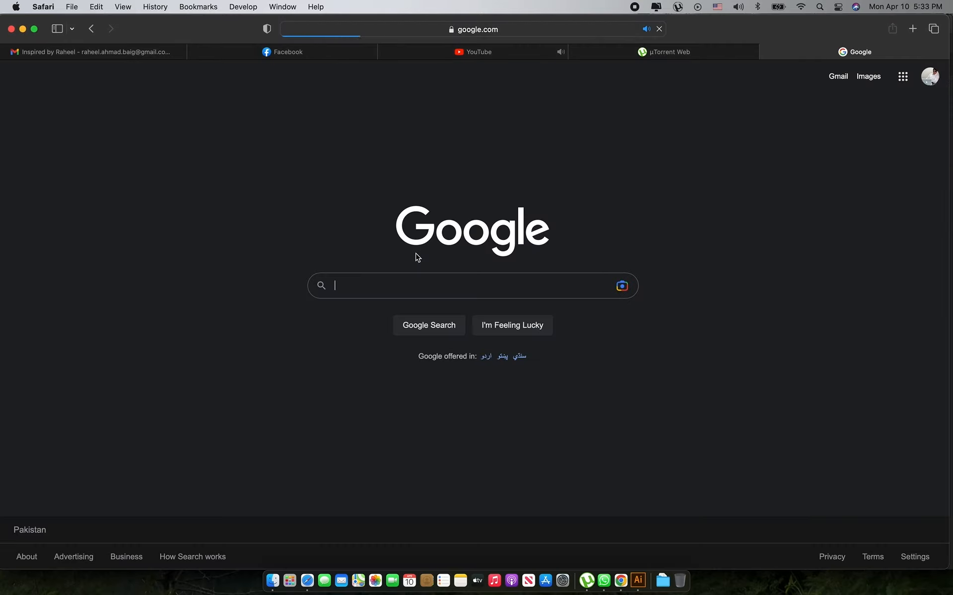
text(urdu font)
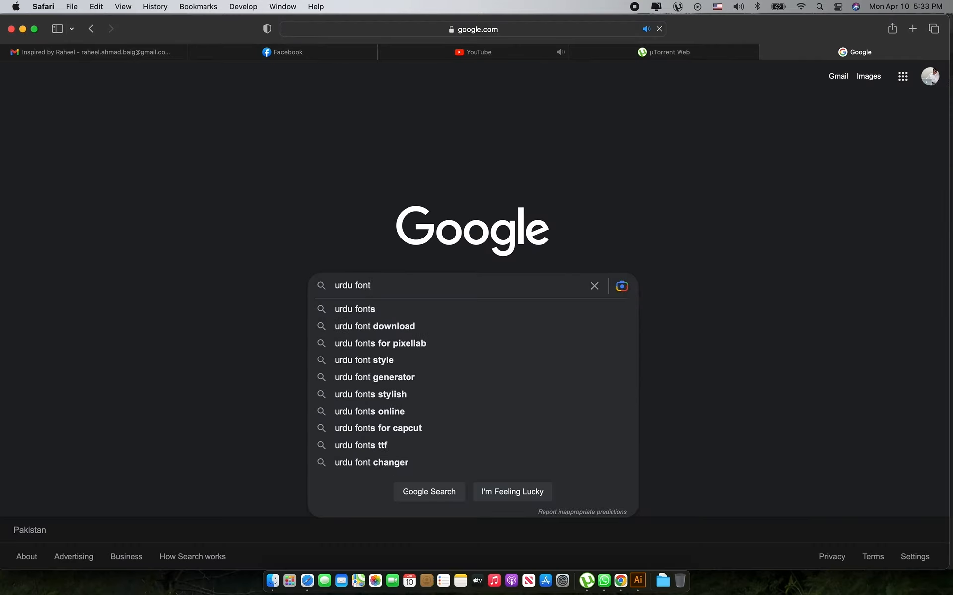
key(Down)
key(Return)
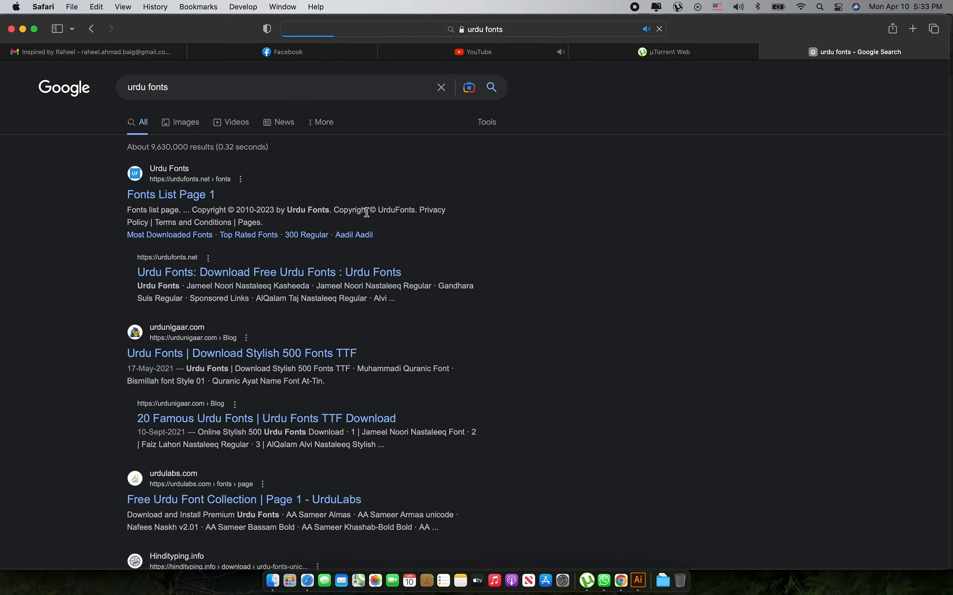
Open the Fonts List page on urdufonts.net, collapse the banner ad, and browse the fonts, ignoring the disk space alert
click(188, 198)
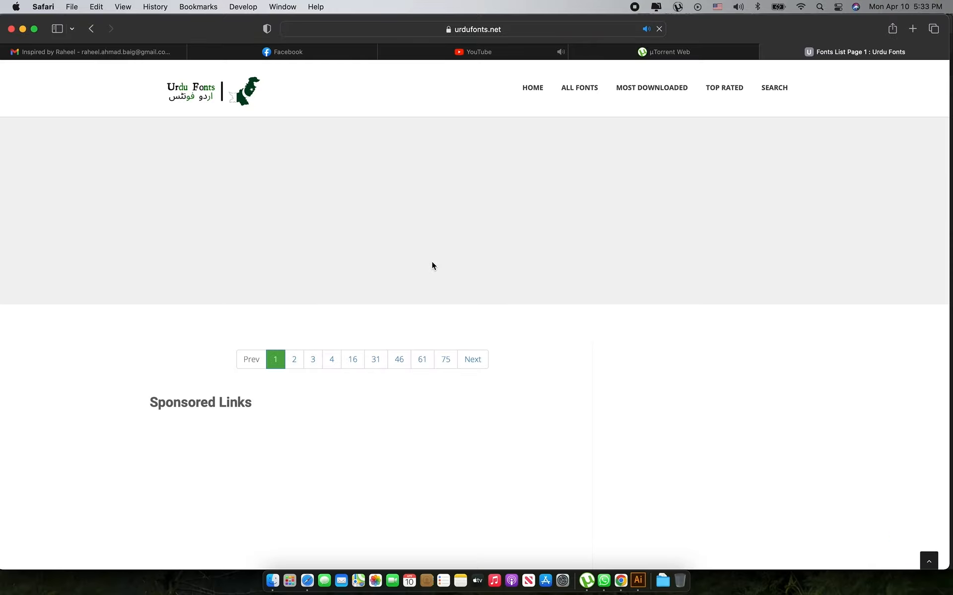
scroll(431, 266, down, 10)
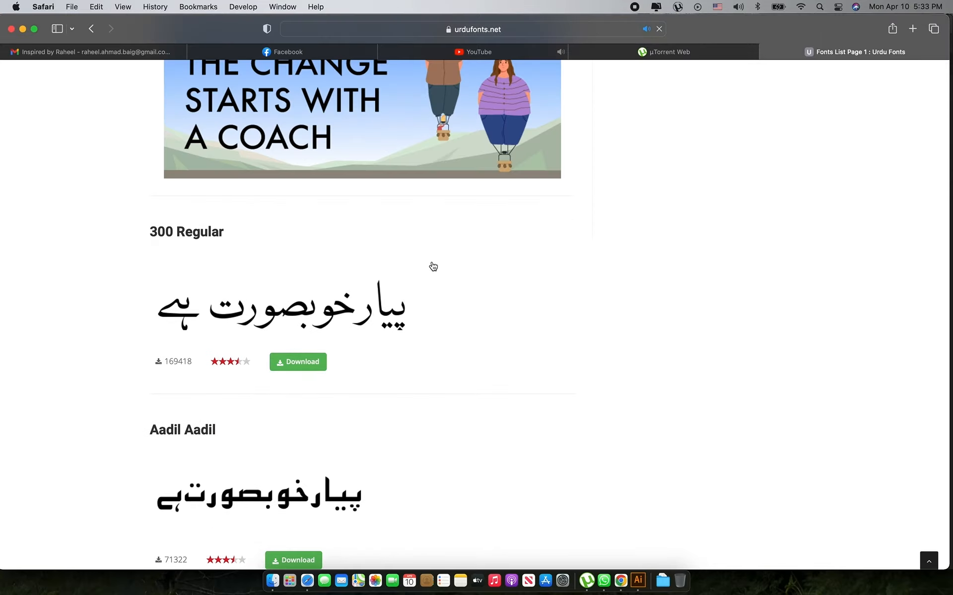
scroll(432, 266, down, 3)
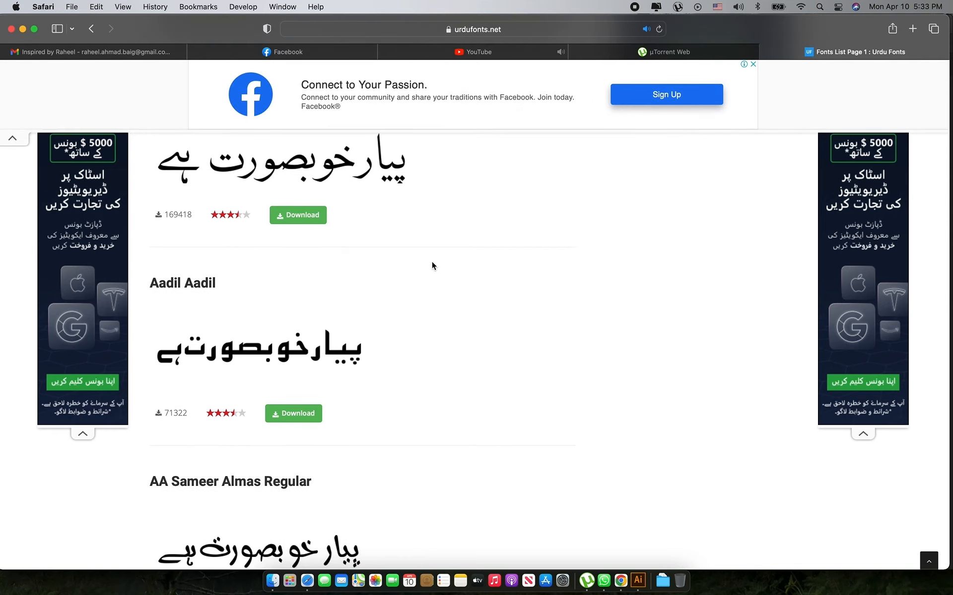
click(10, 141)
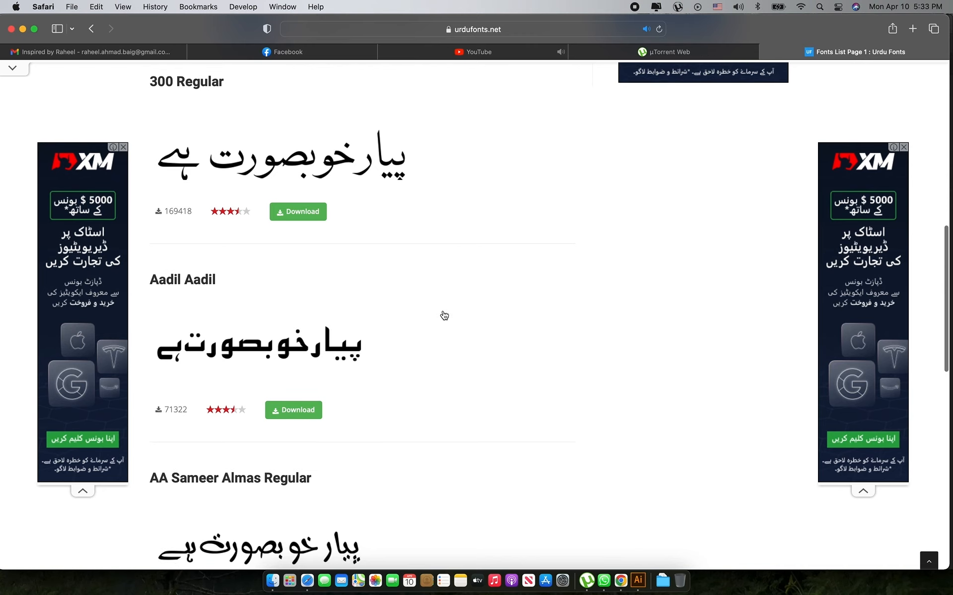
scroll(444, 315, down, 6)
scroll(444, 316, down, 1)
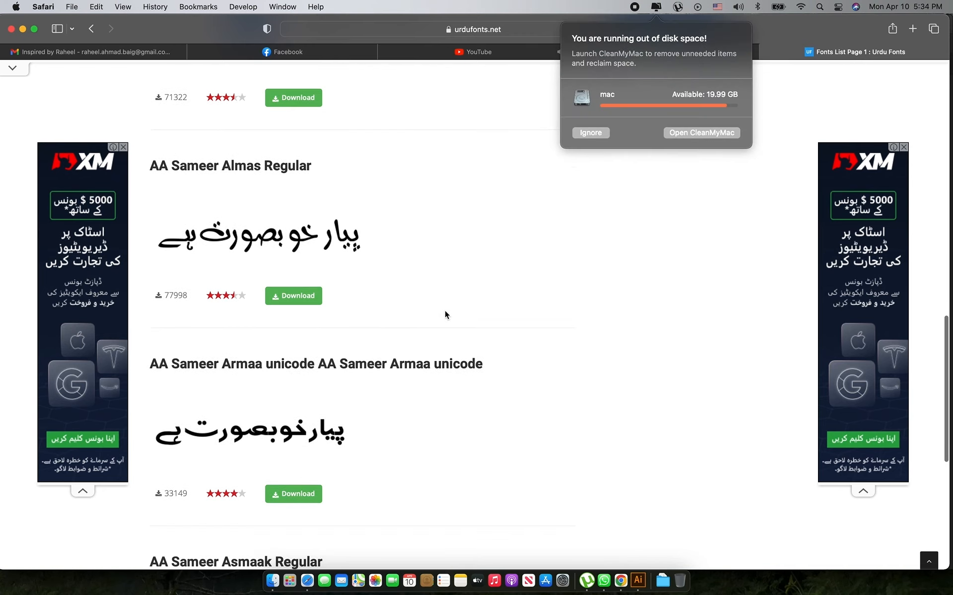
click(591, 133)
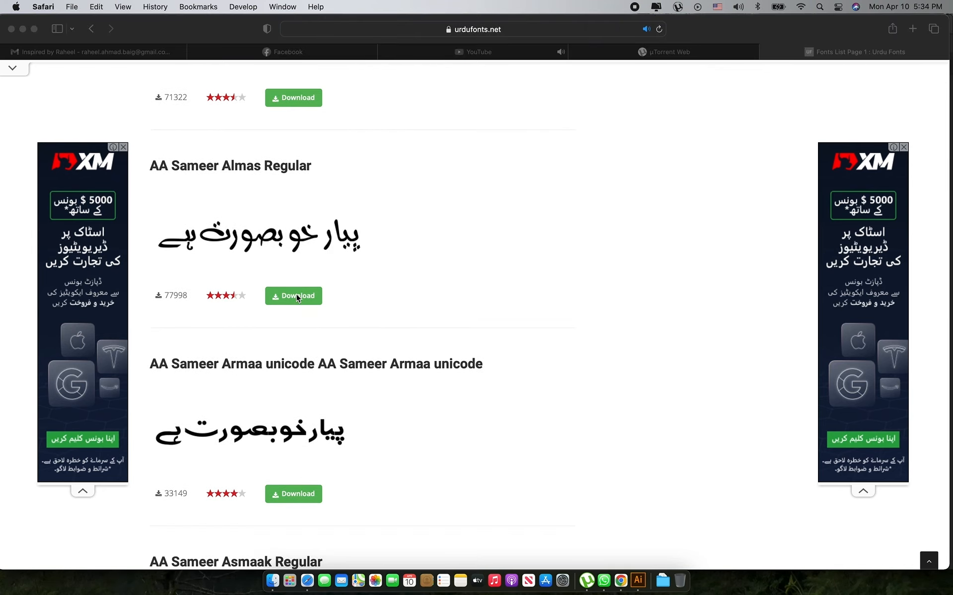
Open the AA Sameer Almas Regular font page and download the font
click(299, 298)
click(311, 299)
click(527, 370)
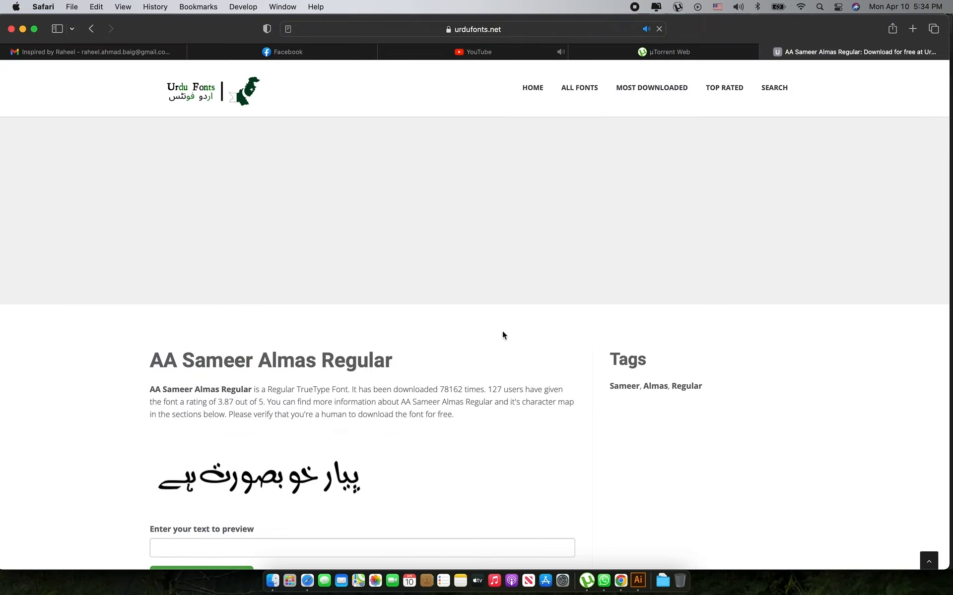
scroll(484, 322, down, 5)
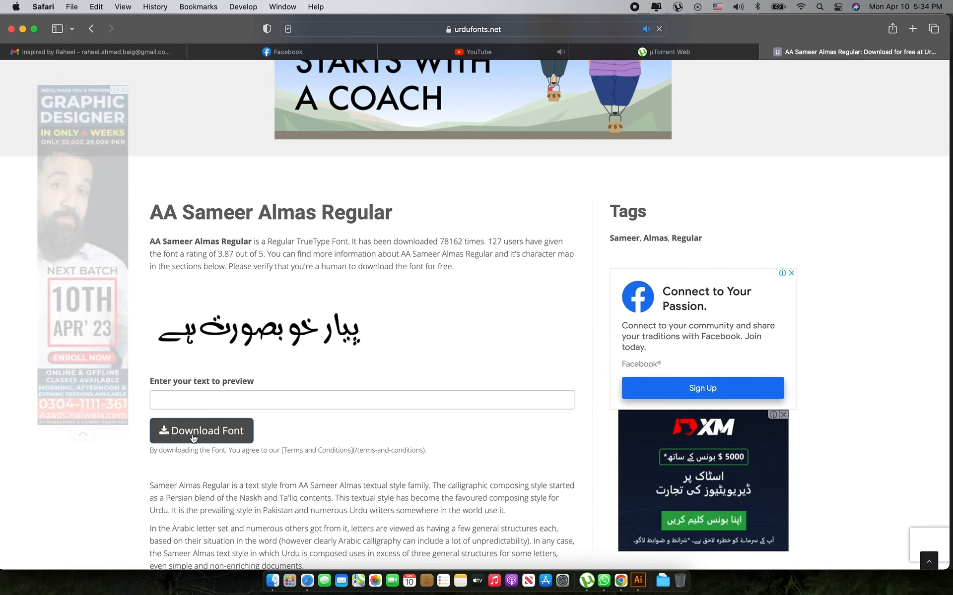
click(193, 432)
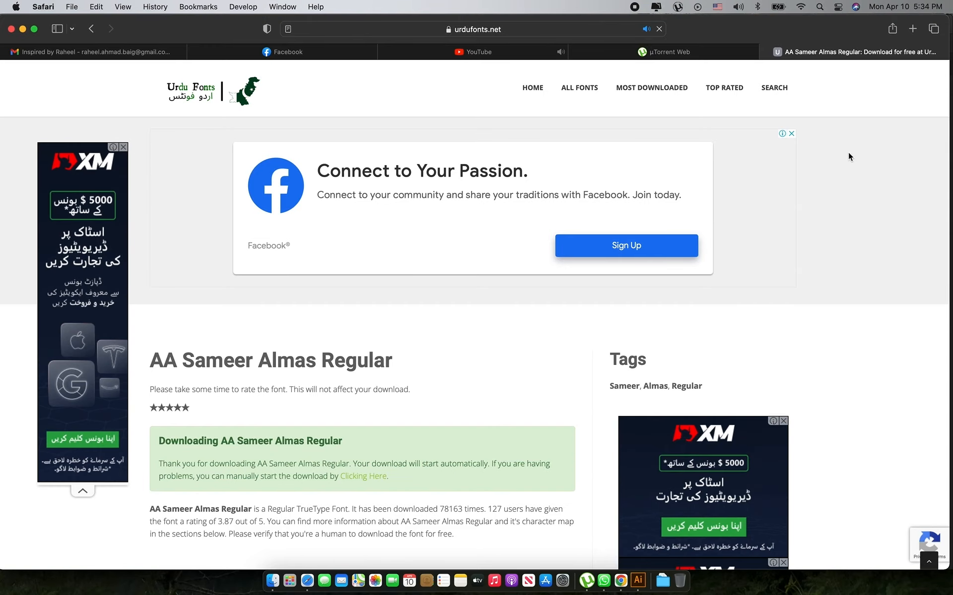
scroll(511, 295, down, 5)
scroll(511, 294, down, 2)
Switch to Illustrator and set the keyboard input source to Urdu
key(ctrl+Up)
click(254, 328)
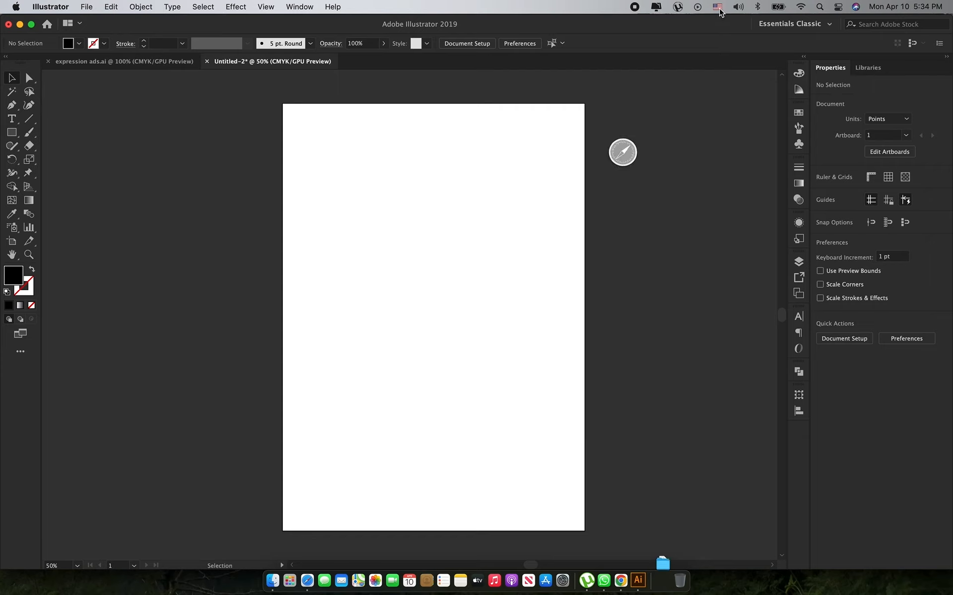
click(718, 7)
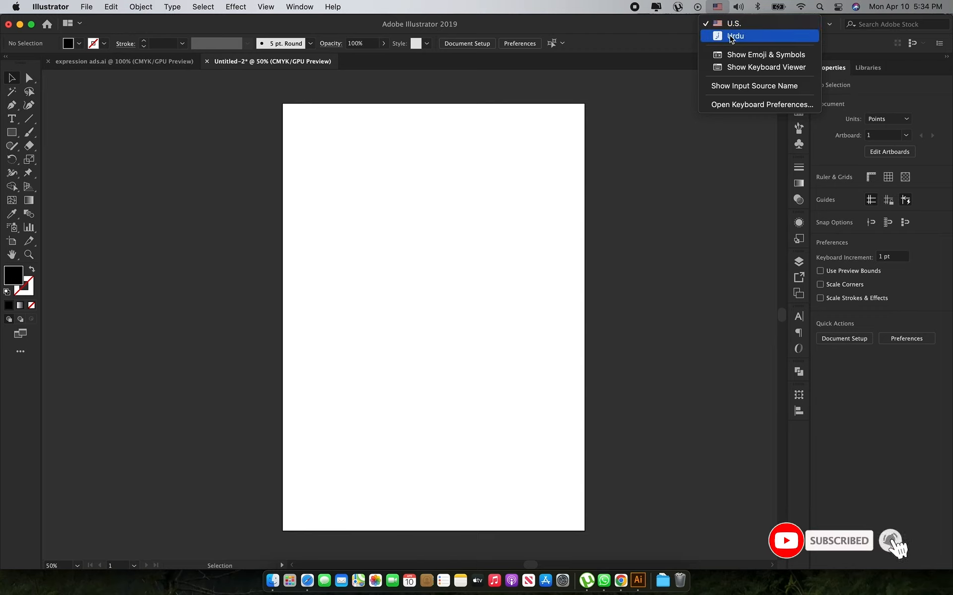
click(527, 269)
key(ctrl+space)
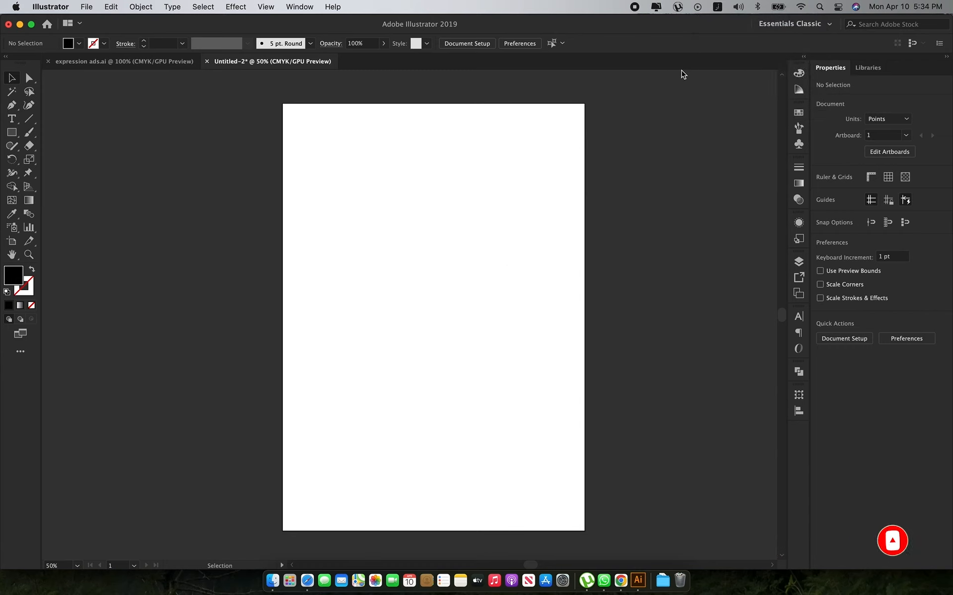
key(ctrl+space)
key(ctrl+space)
key(ctrl+space)
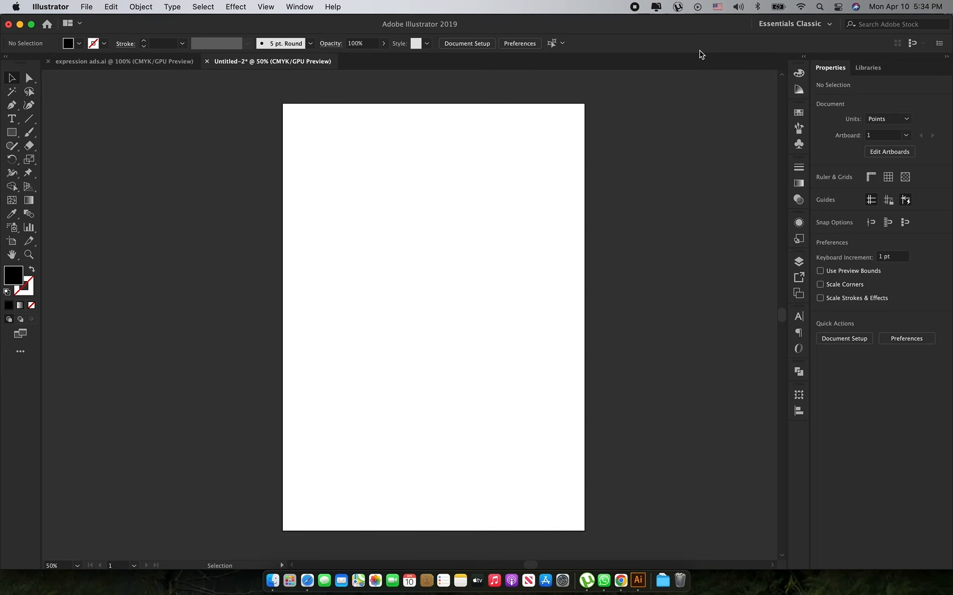
click(717, 6)
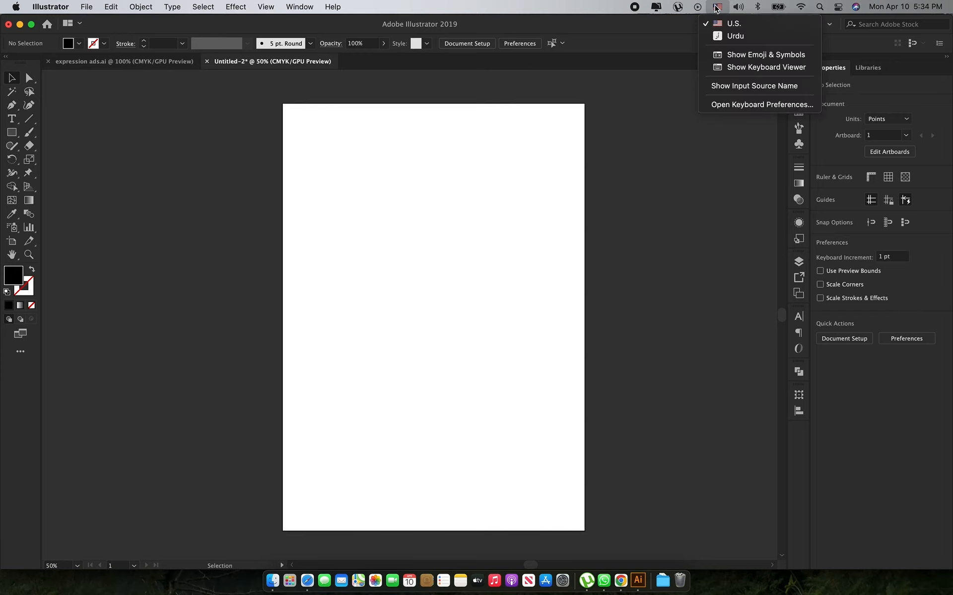
click(713, 39)
Place a point text object near the middle of the artboard and set its font size to 48 pt
key(t)
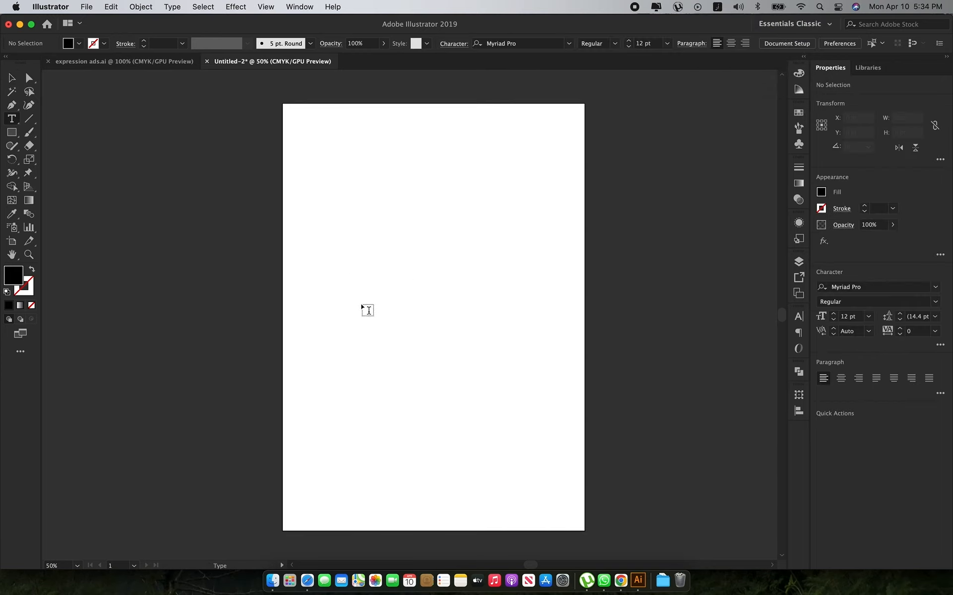
click(413, 302)
click(868, 316)
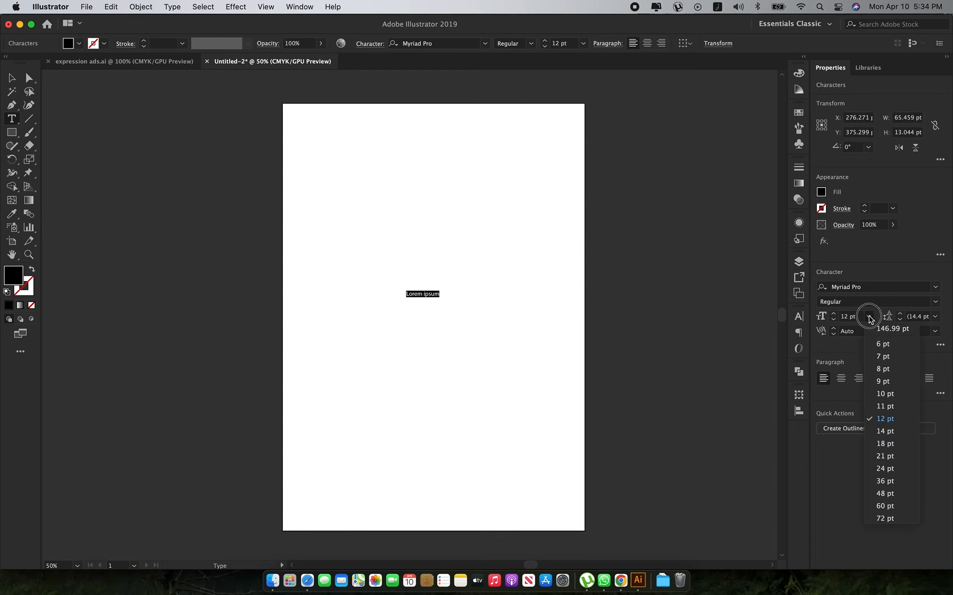
click(885, 493)
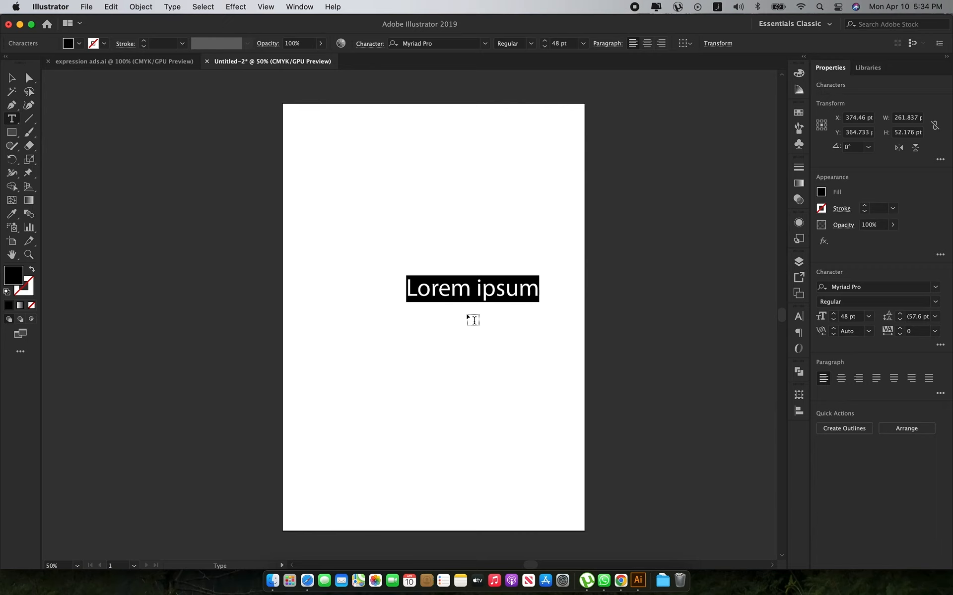
Replace the placeholder text with the Urdu word "پاکستان"
text(پا)
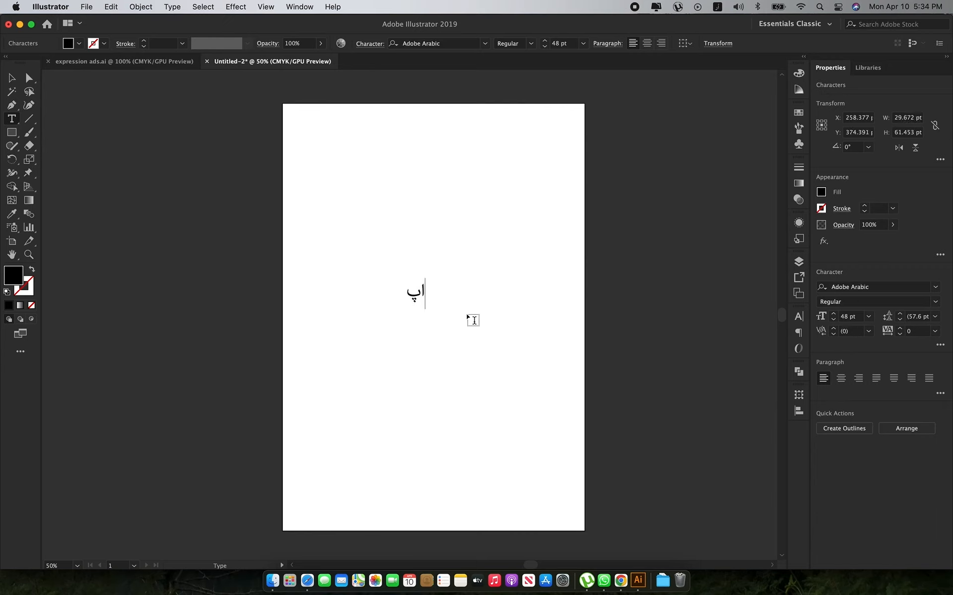
text(ک)
key(BackSpace)
key(BackSpace)
key(BackSpace)
text(پاکستان)
key(Escape)
Scale the Urdu text up to about 120 pt and move it to the upper part of the artboard
drag(490, 312, 548, 336)
drag(464, 270, 447, 210)
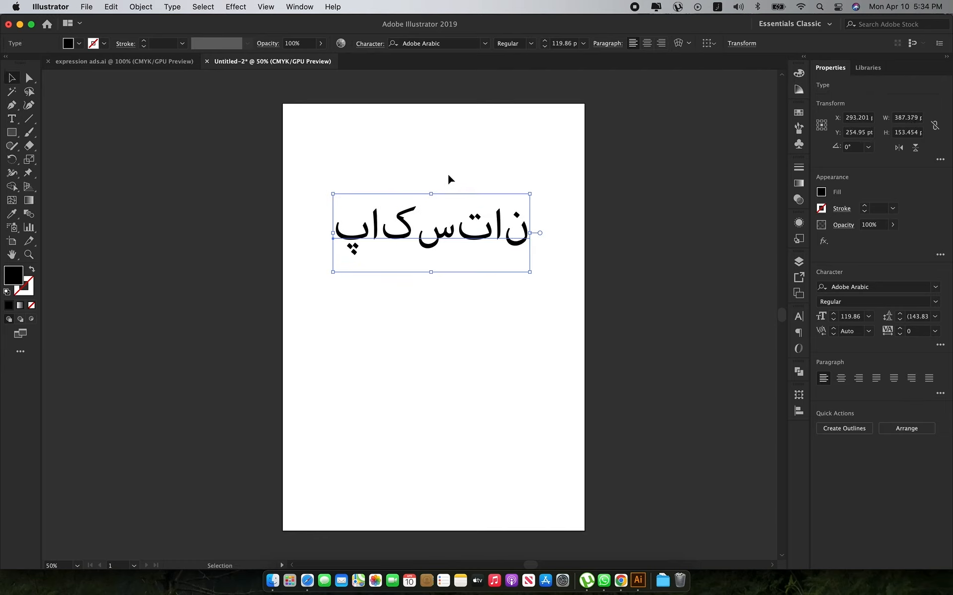
scroll(448, 174, left, 1)
Examine the Urdu key layout in the Keyboard Viewer, close it, and deselect the text
click(717, 7)
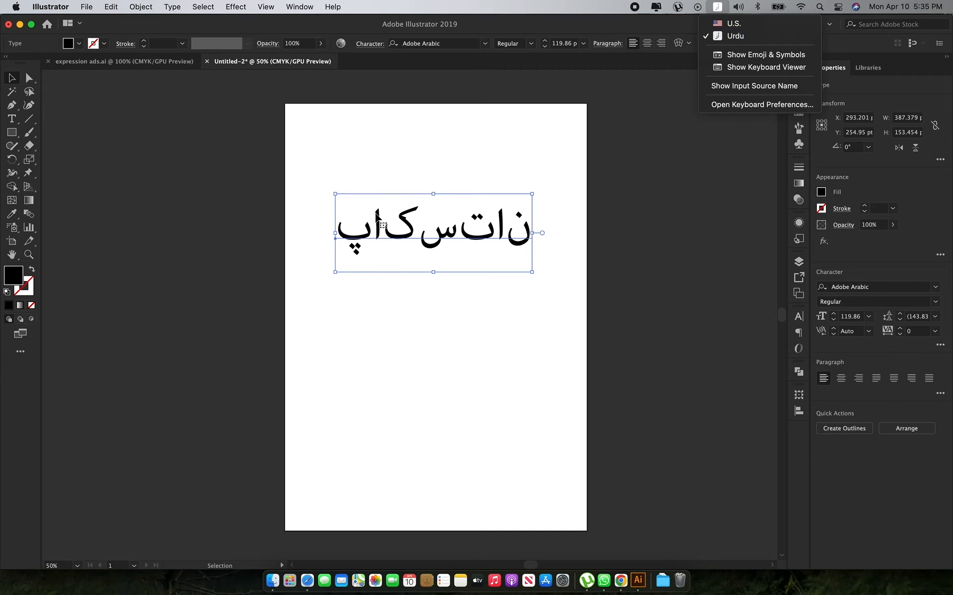
click(742, 70)
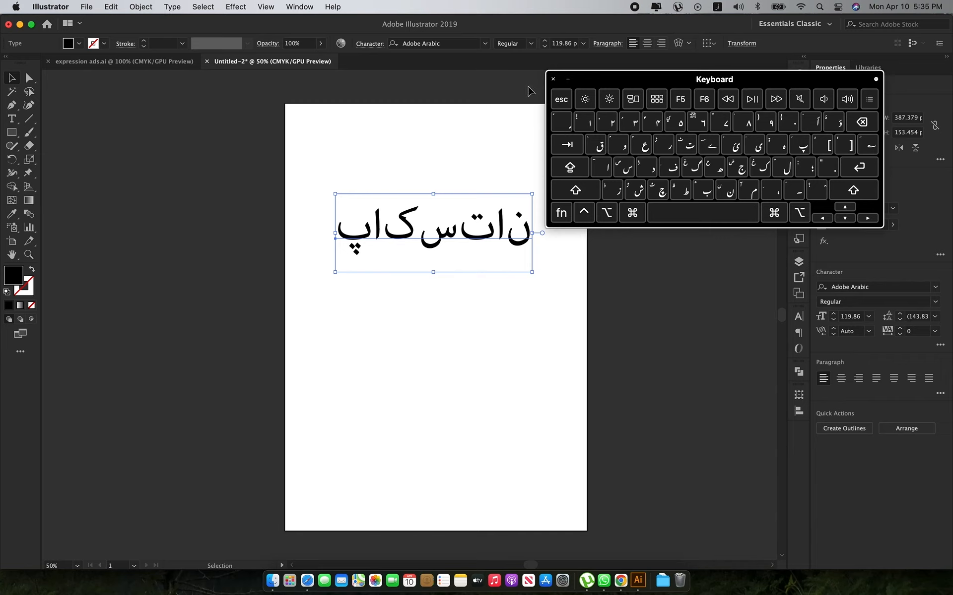
click(554, 80)
click(389, 370)
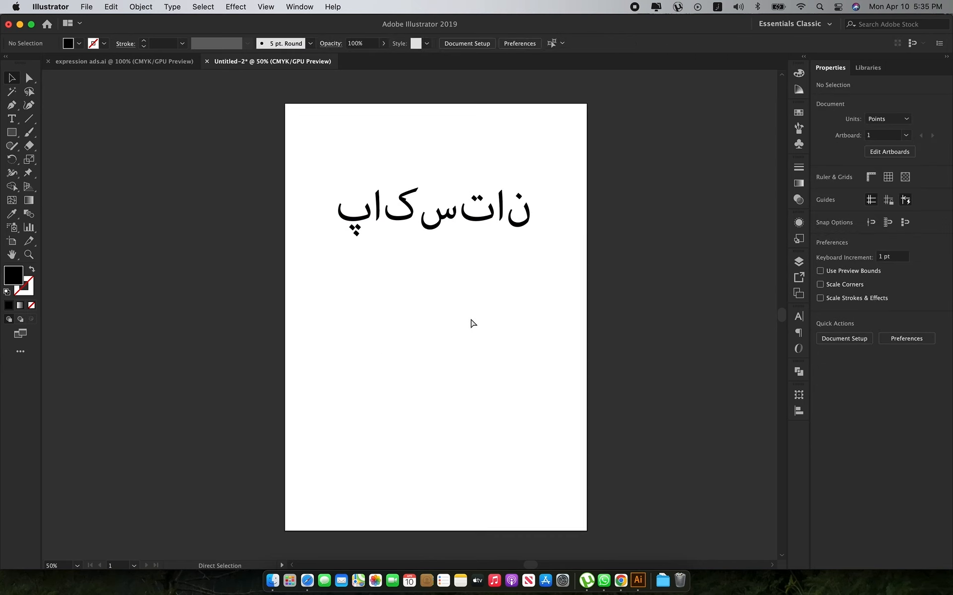
Enable Show Indic Options in the Type preferences and apply the change
key(super+k)
drag(423, 95, 407, 103)
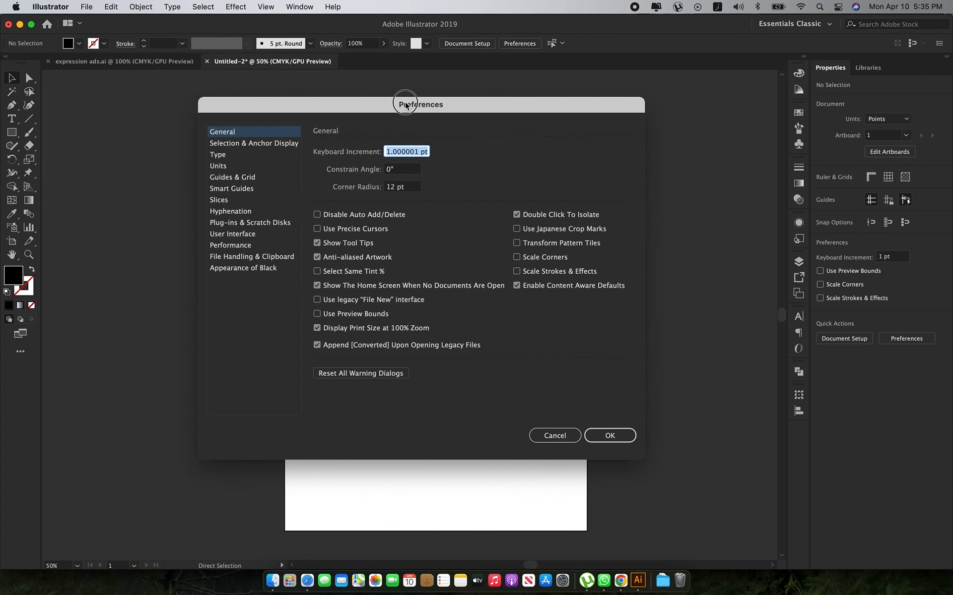
click(219, 158)
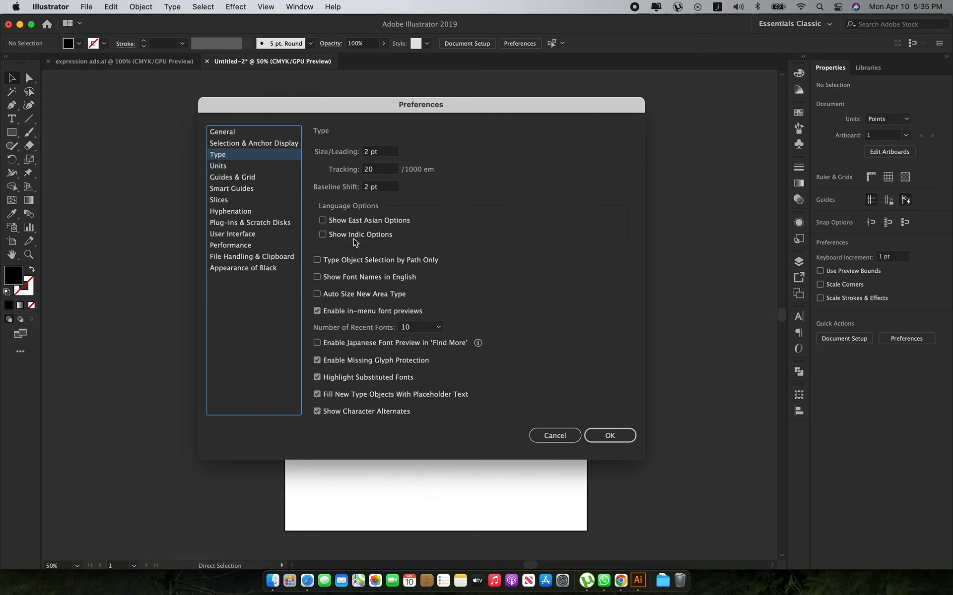
click(323, 236)
click(620, 436)
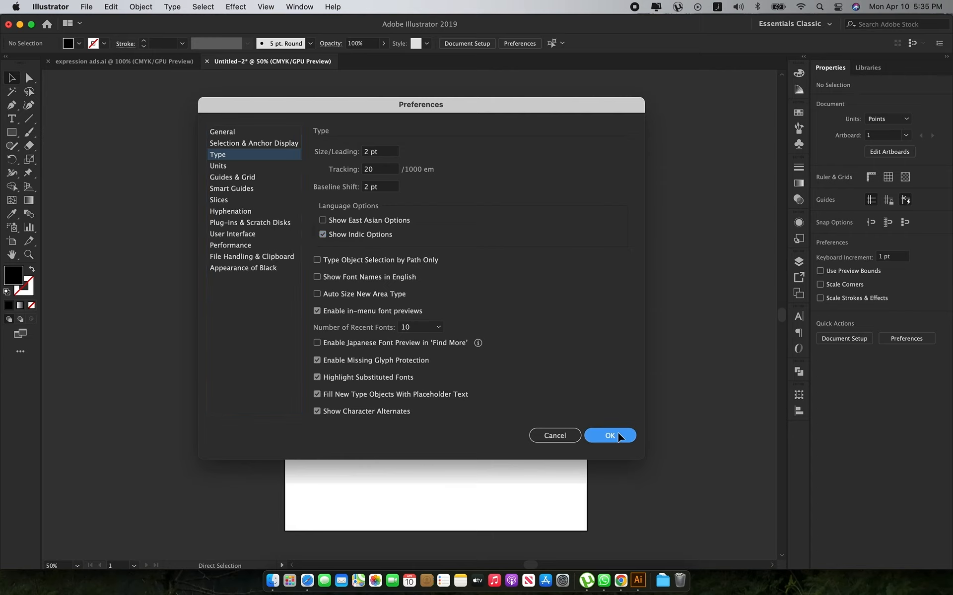
Add the Urdu word "پاکستان" as new text below the existing one and scale it up to about 160 pt
key(t)
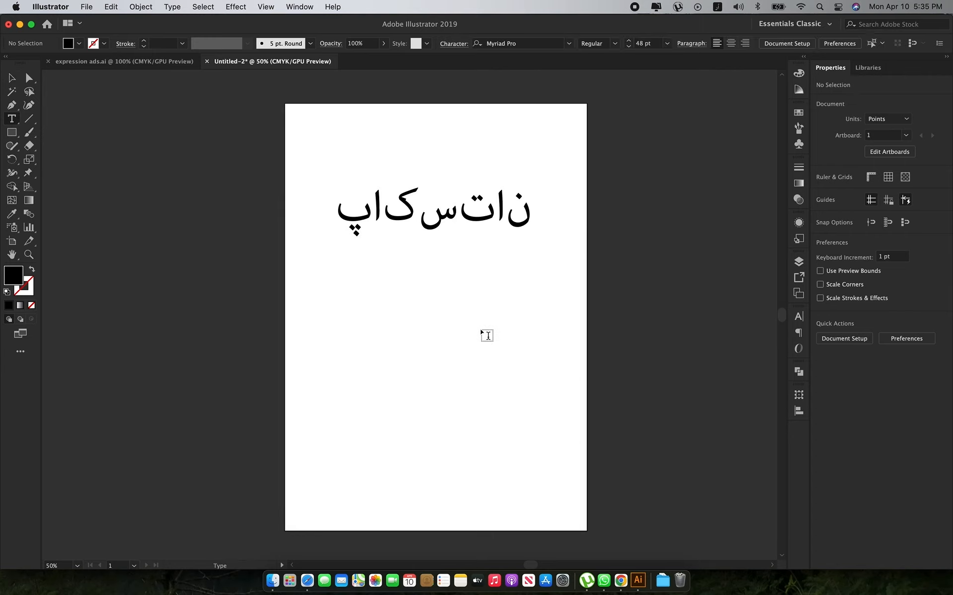
click(487, 320)
text(پا)
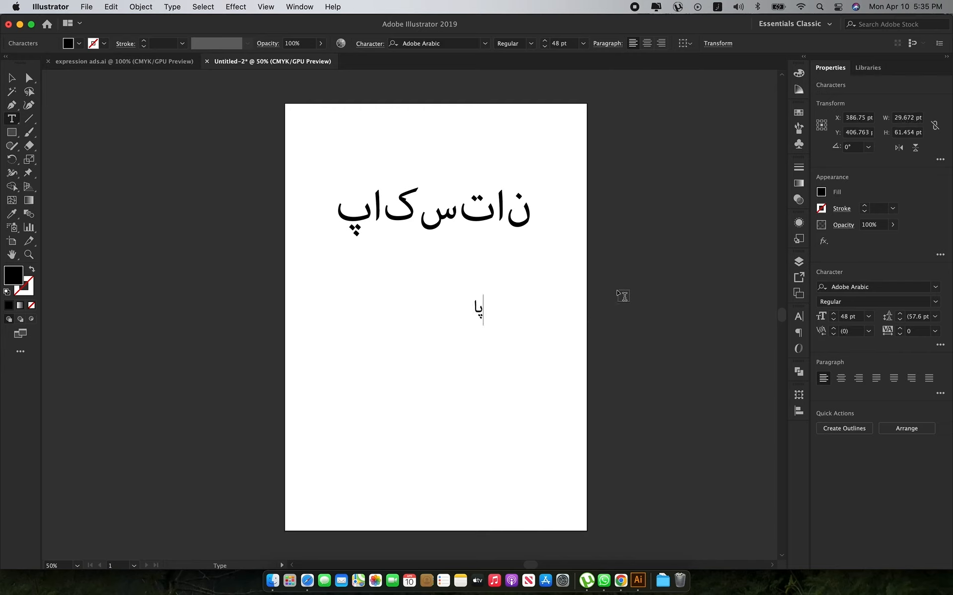
text(کستان)
key(Escape)
drag(473, 327, 357, 415)
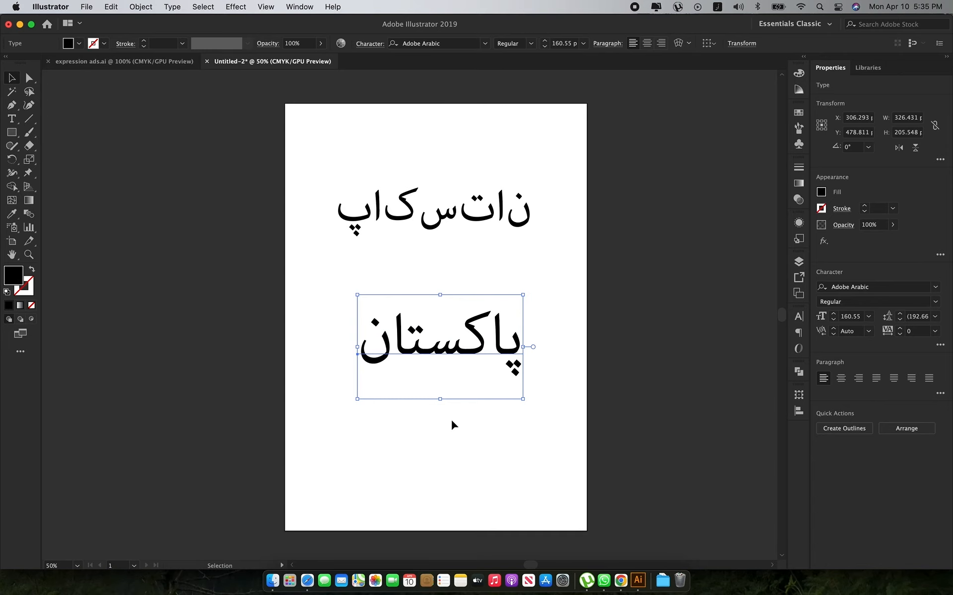
Change the new Urdu word's font to Baghdad, move it off the artboard to the right, and deselect it
click(935, 287)
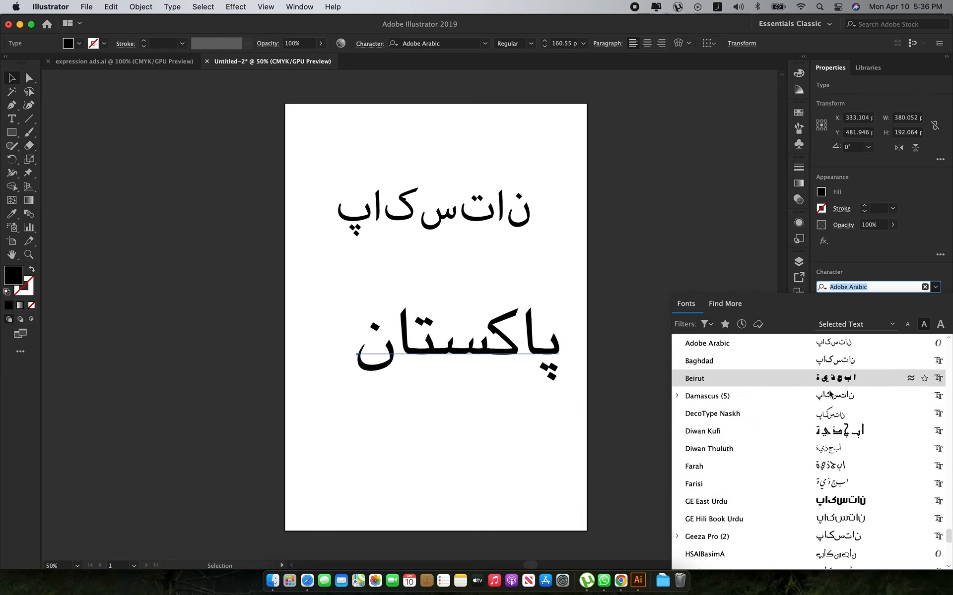
key(Return)
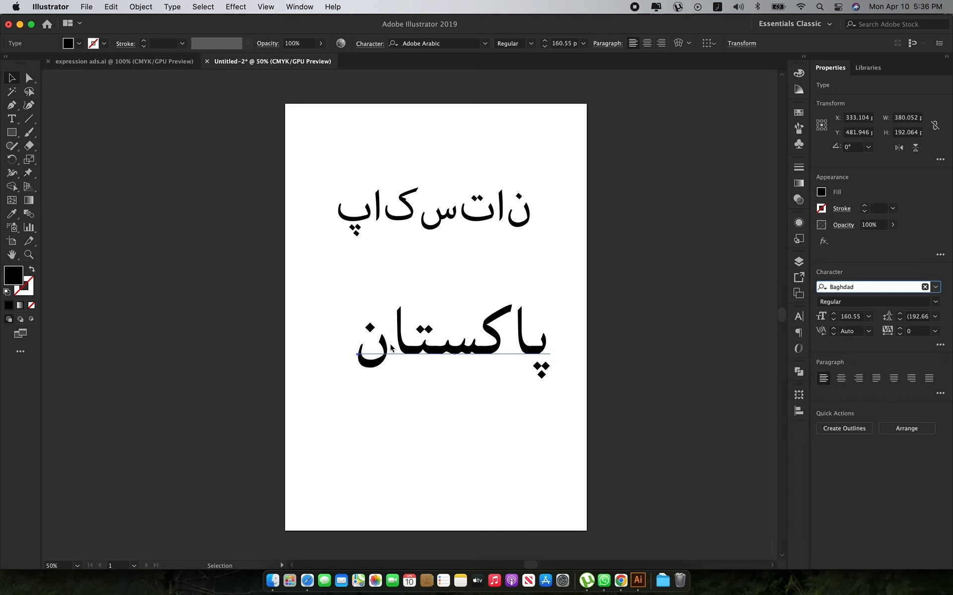
key(Escape)
drag(388, 354, 645, 299)
click(420, 329)
Draw an area type frame about 506 by 292 pt below the broken Urdu word on the artboard
key(t)
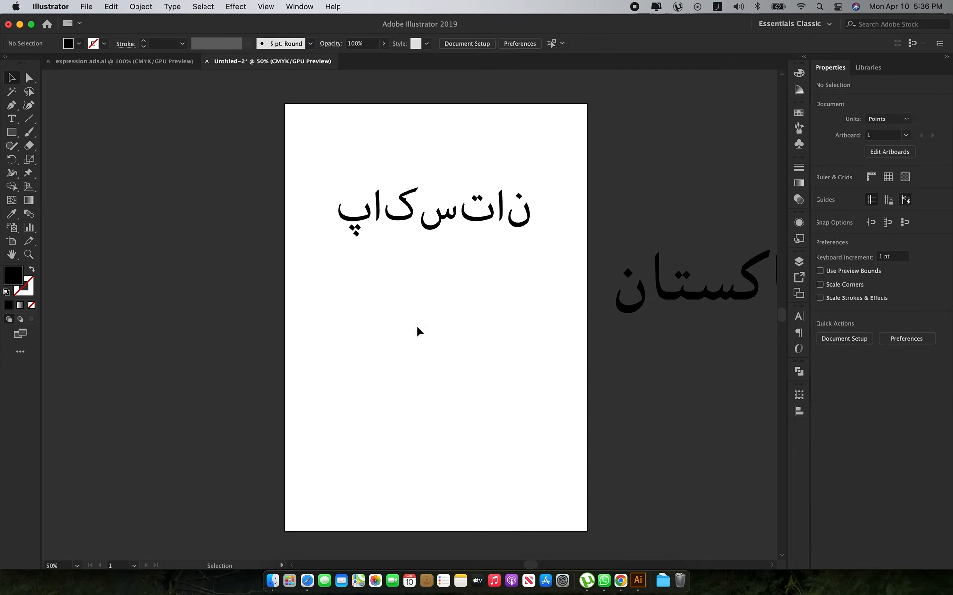
click(365, 314)
drag(364, 314, 562, 430)
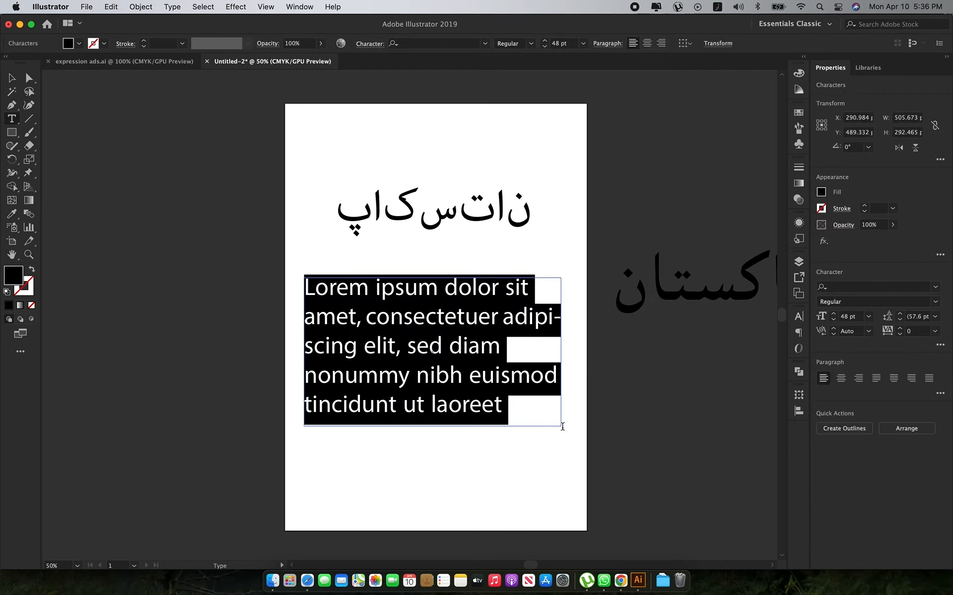
Replace the placeholder text with the Urdu sentence "پاکستان زنده باد، اور ہم اپنے ملک میں ترقی کرنا چاہتے ہیں۔"
text(پاکستان زنده)
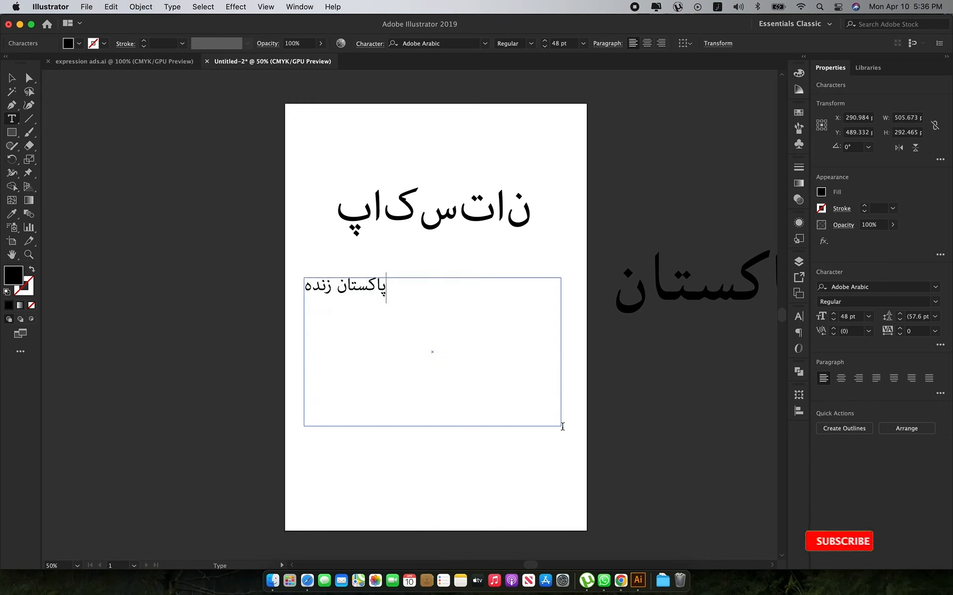
text( باد، اوع)
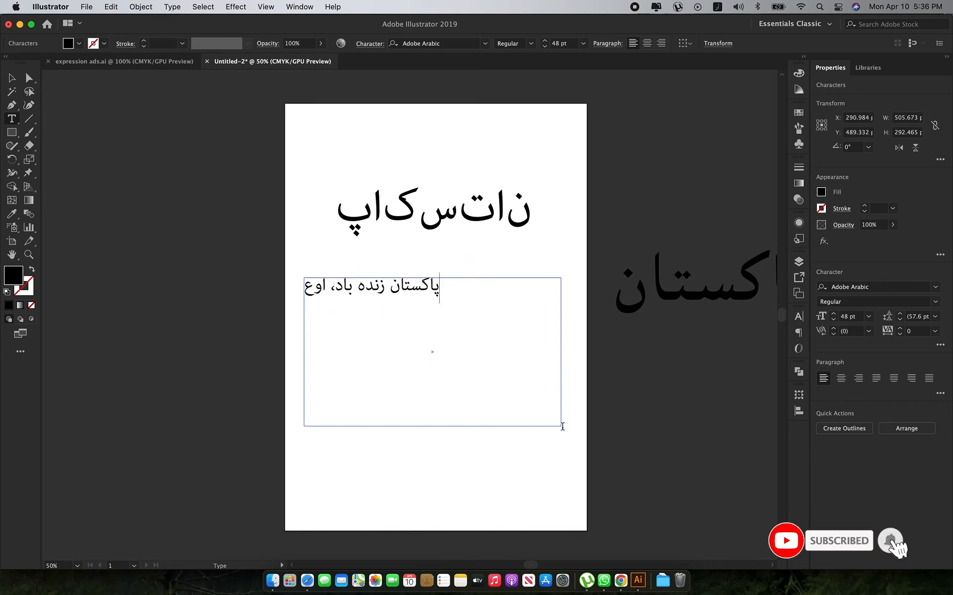
key(BackSpace)
key(BackSpace)
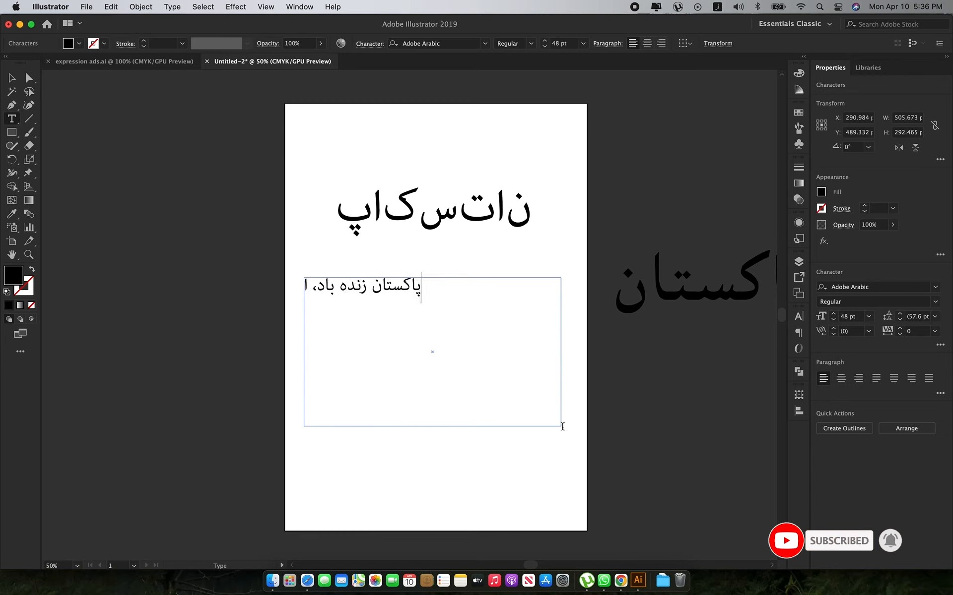
text(ور ہم)
text(اپ)
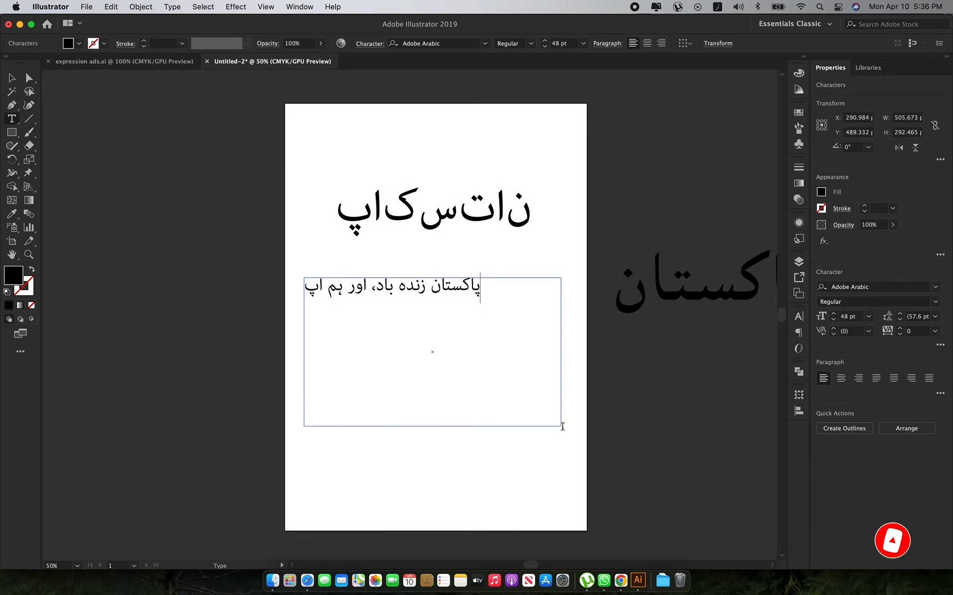
text(نے ملک میں)
key(BackSpace)
text(ں ترقی)
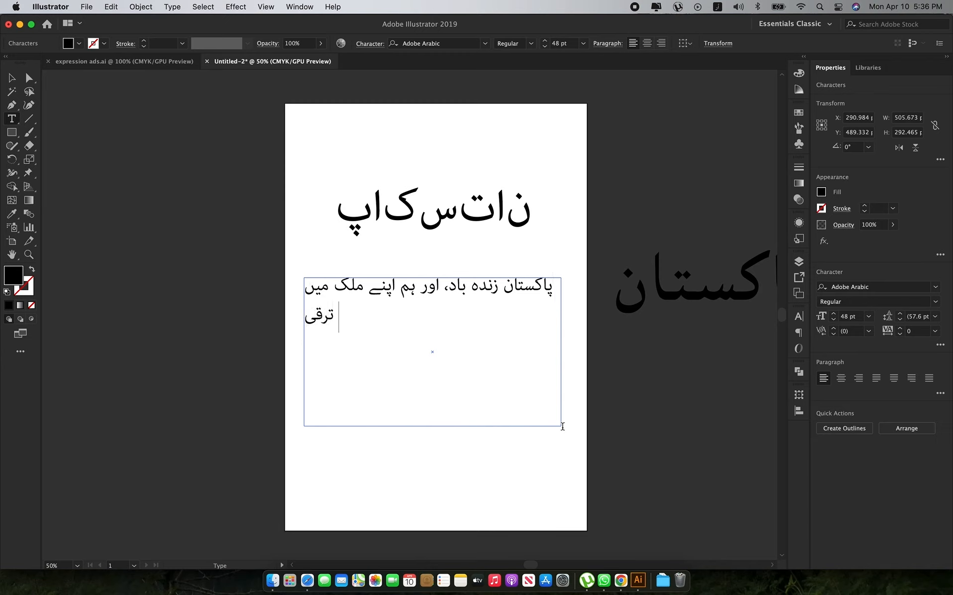
text( کرنا چا)
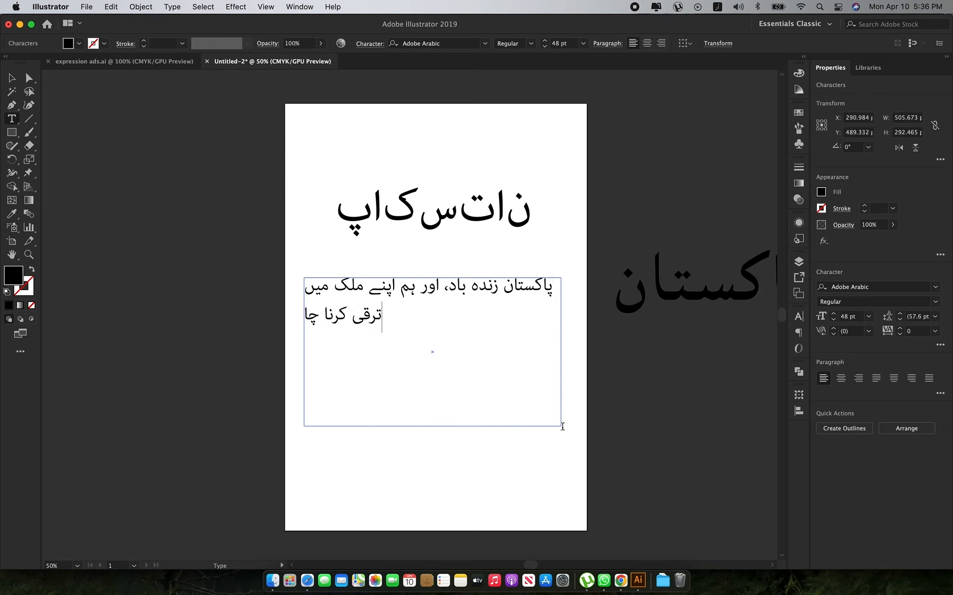
text(ہتے ہیں۔)
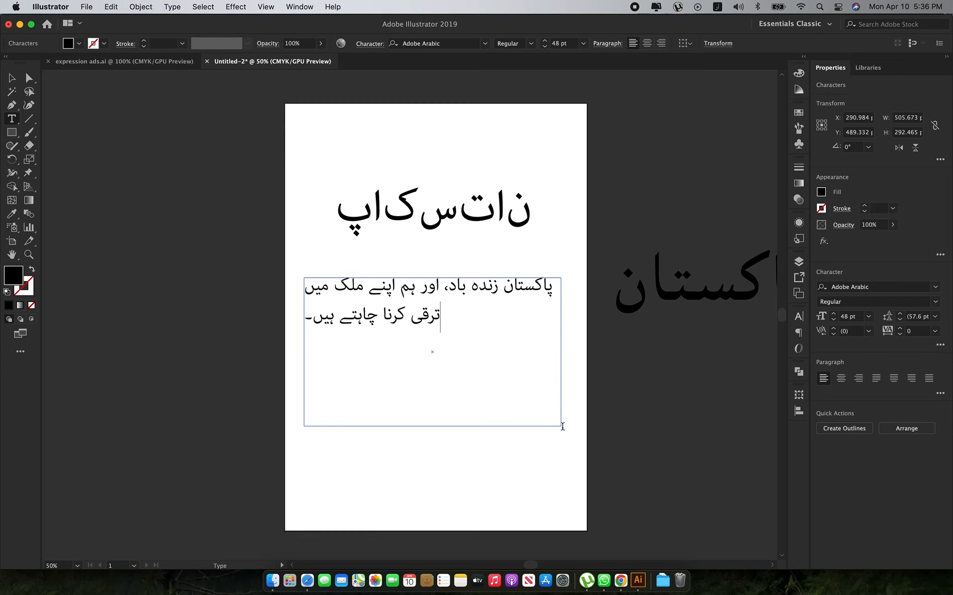
Switch the keyboard input to English and continue the paragraph with "yes we are working here in College or try to"
key(ctrl+space)
text(yes we are worki)
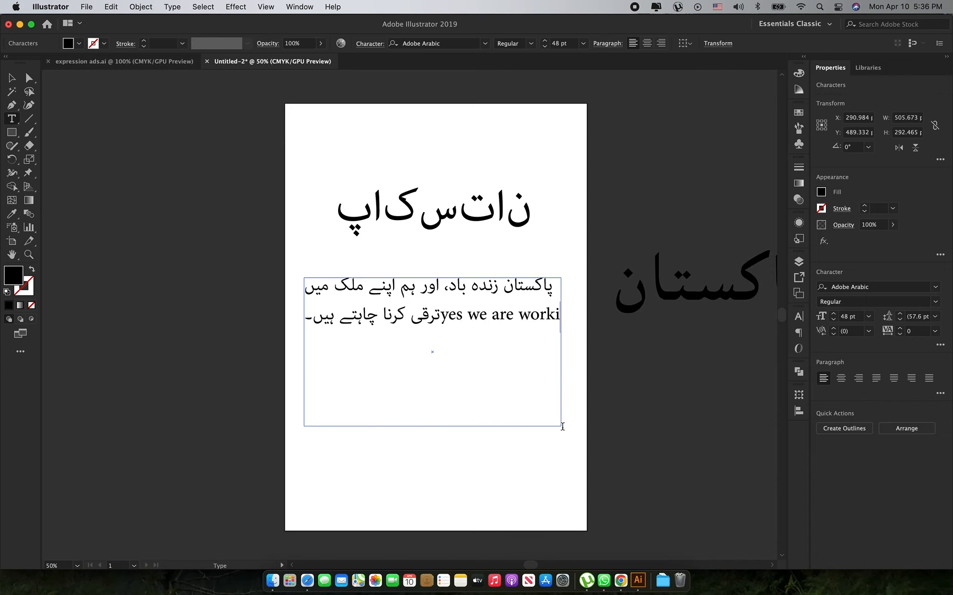
text(ng here in )
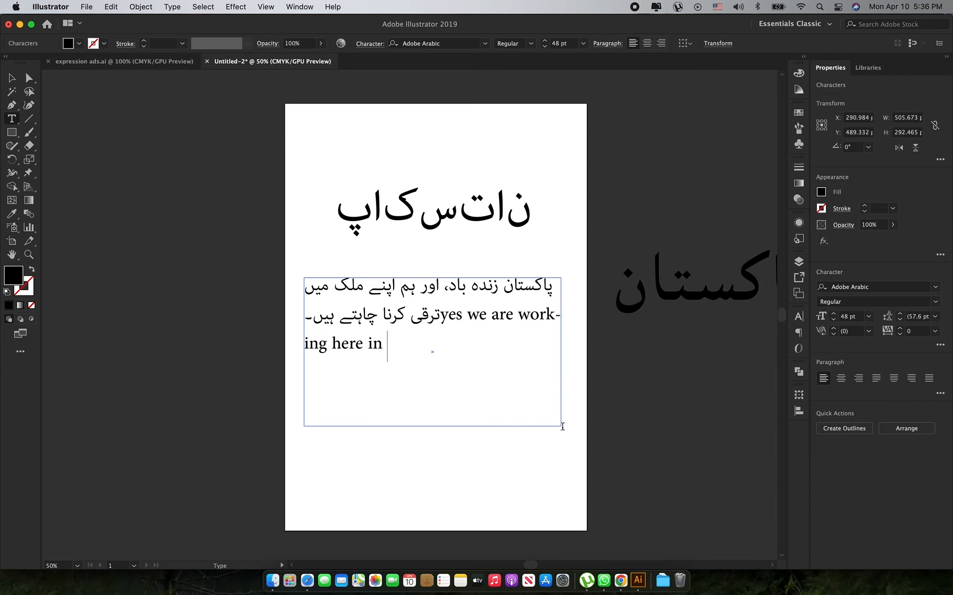
text(College or try to)
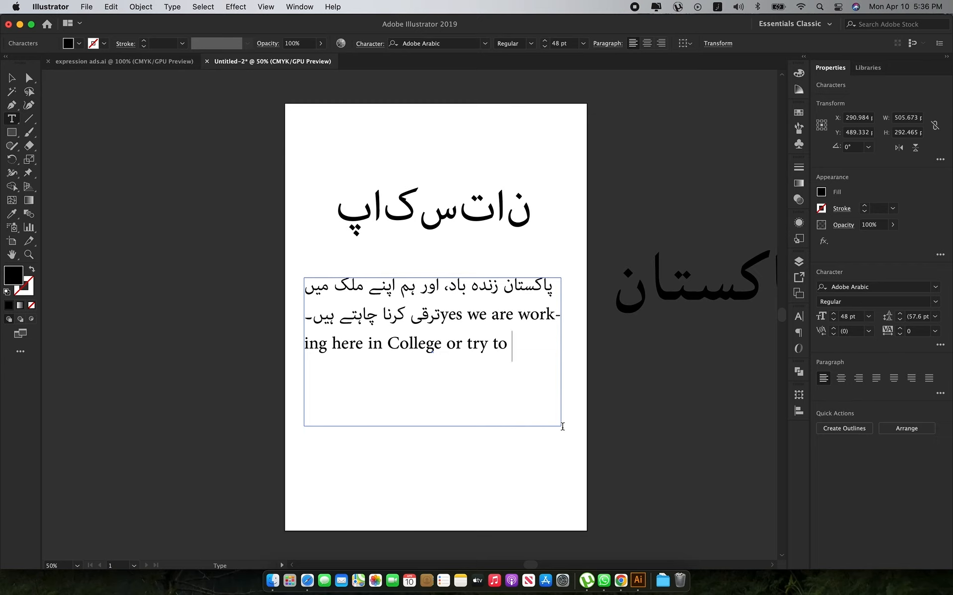
Continue the paragraph in Urdu with "ہم اپنے بزنس میں کامیابی چاہتے ہیں۔" and finish editing the text
text(ہم اپنے بزنس مین)
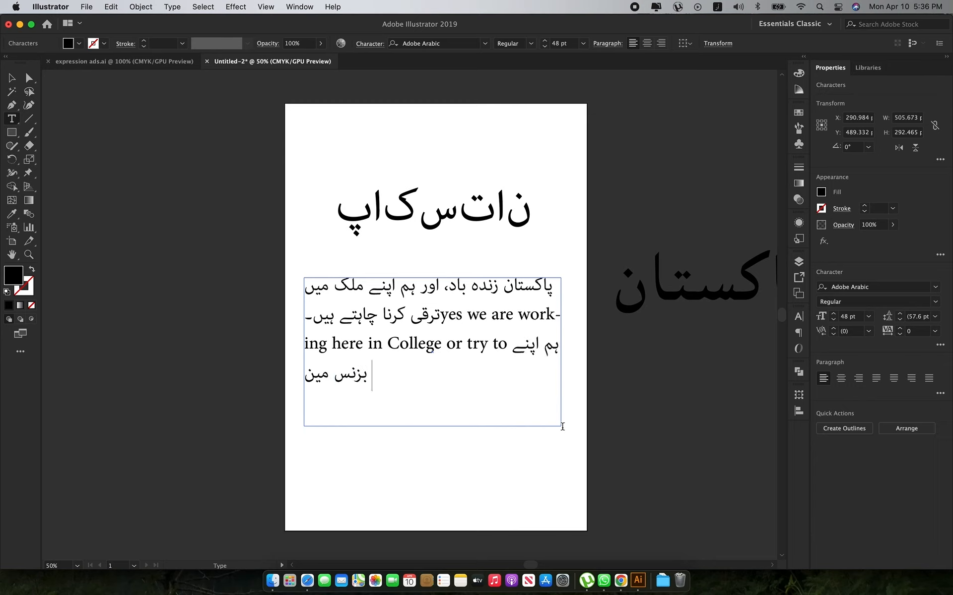
key(BackSpace)
text(ں کام)
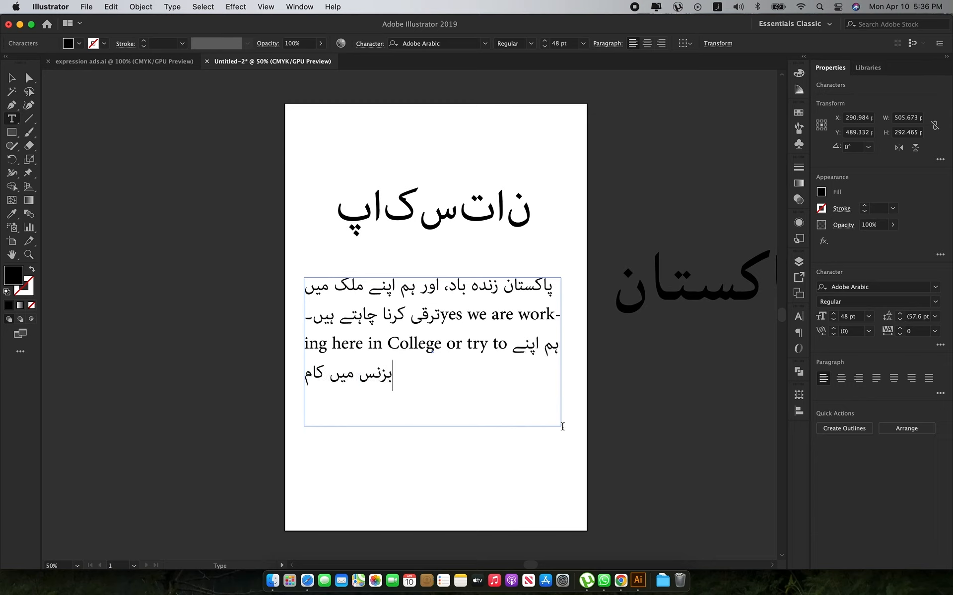
text(یابی چاہتے ہیں۔)
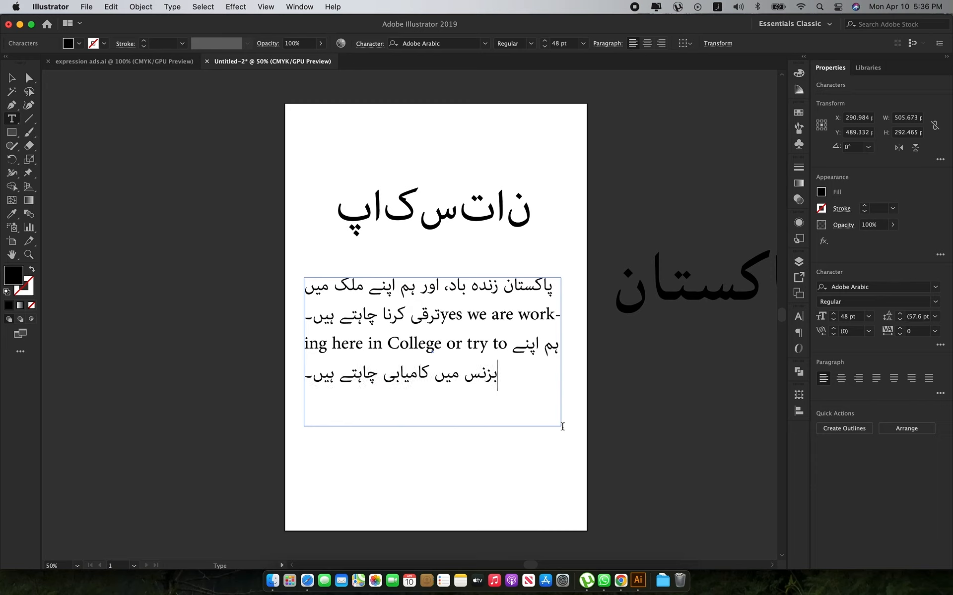
key(Escape)
Move the mixed Urdu and English paragraph lower on the artboard and deselect it
click(599, 394)
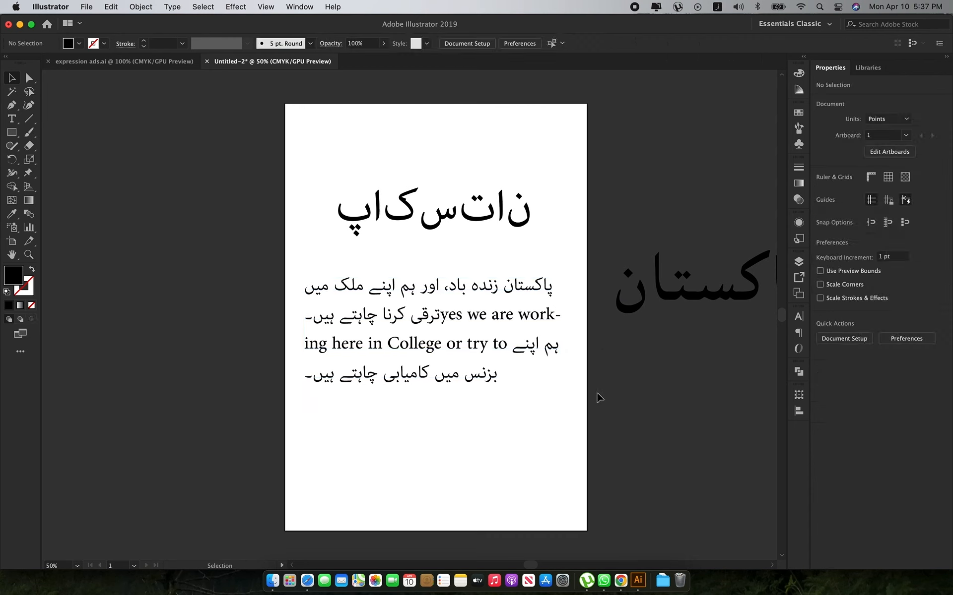
drag(493, 311, 493, 359)
click(426, 257)
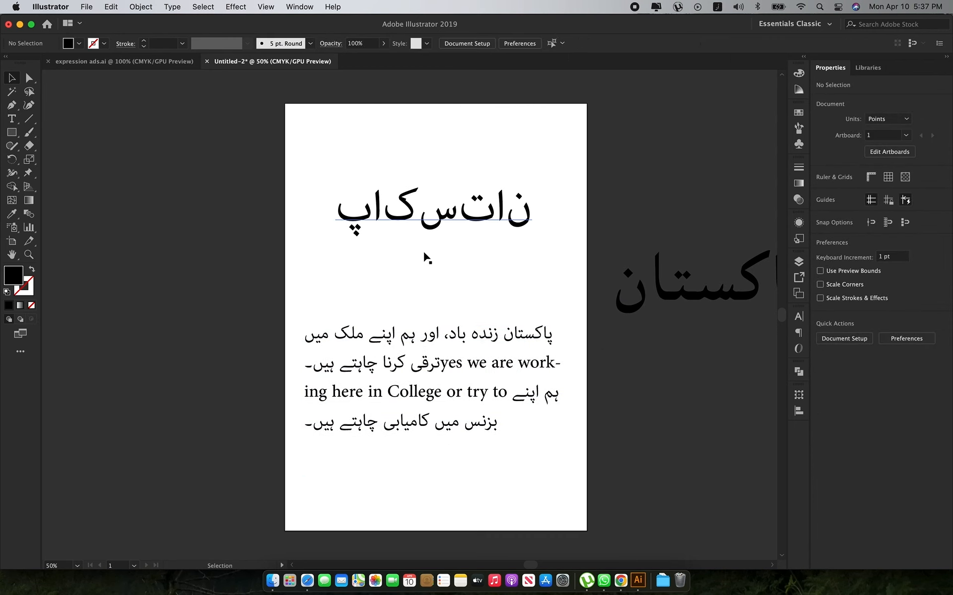
Review the Show Indic Options setting in the Type preferences, leave it enabled, and compare the Urdu texts on the artboard
key(super+k)
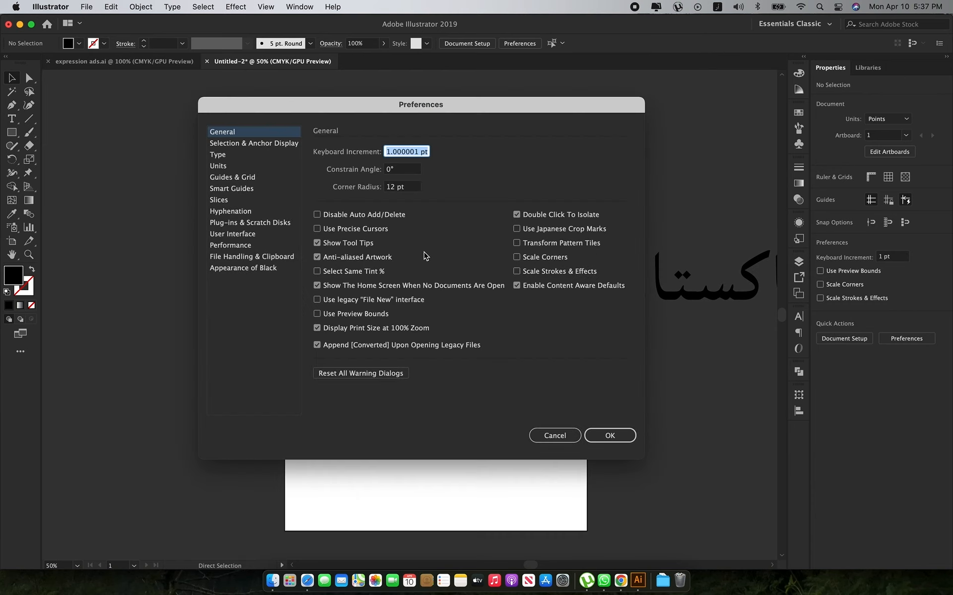
click(220, 155)
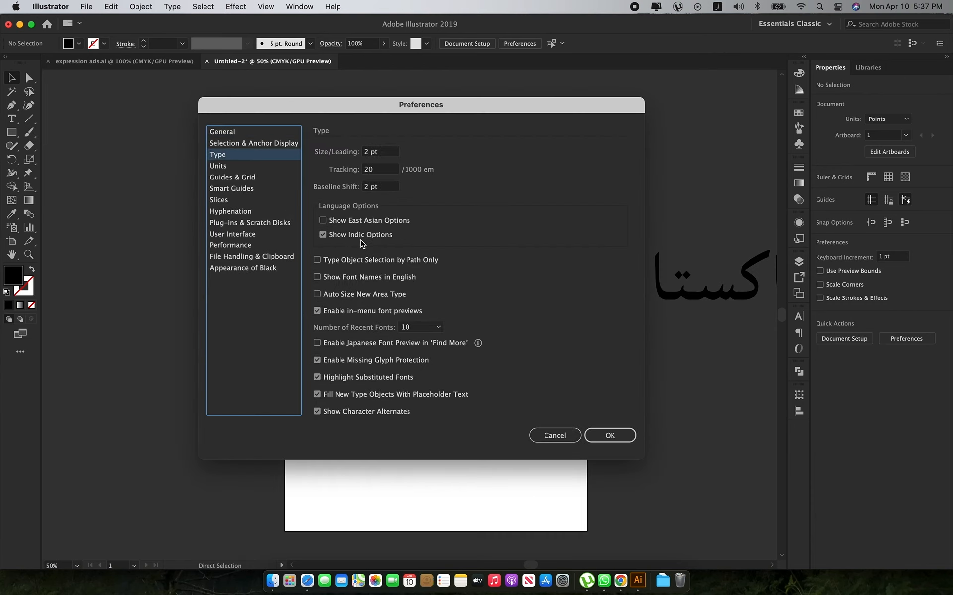
click(325, 236)
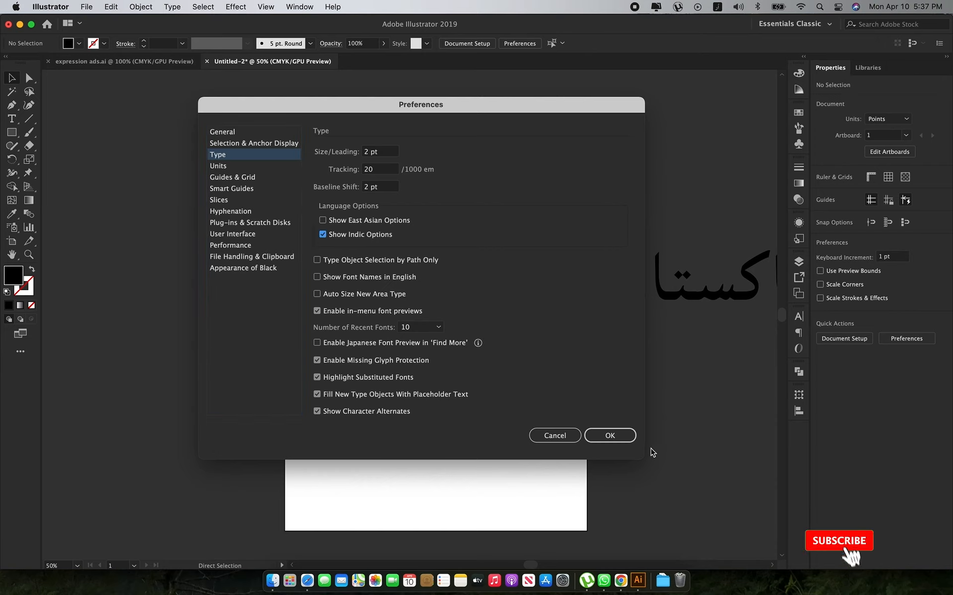
click(612, 439)
click(484, 176)
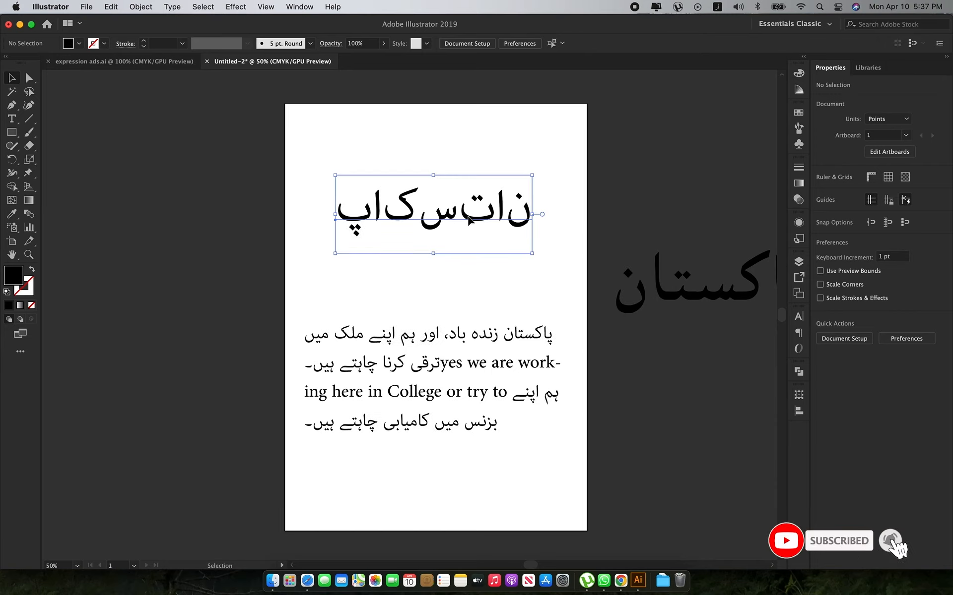
click(498, 293)
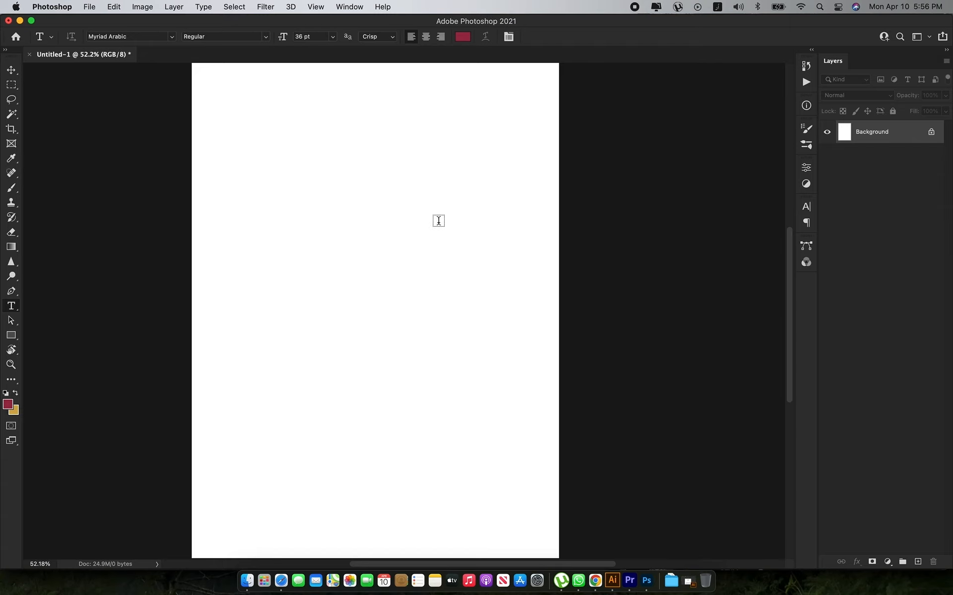
In Photoshop, add the Urdu text "گرافن ڈیزائننگ" to the blank canvas and commit it
click(439, 220)
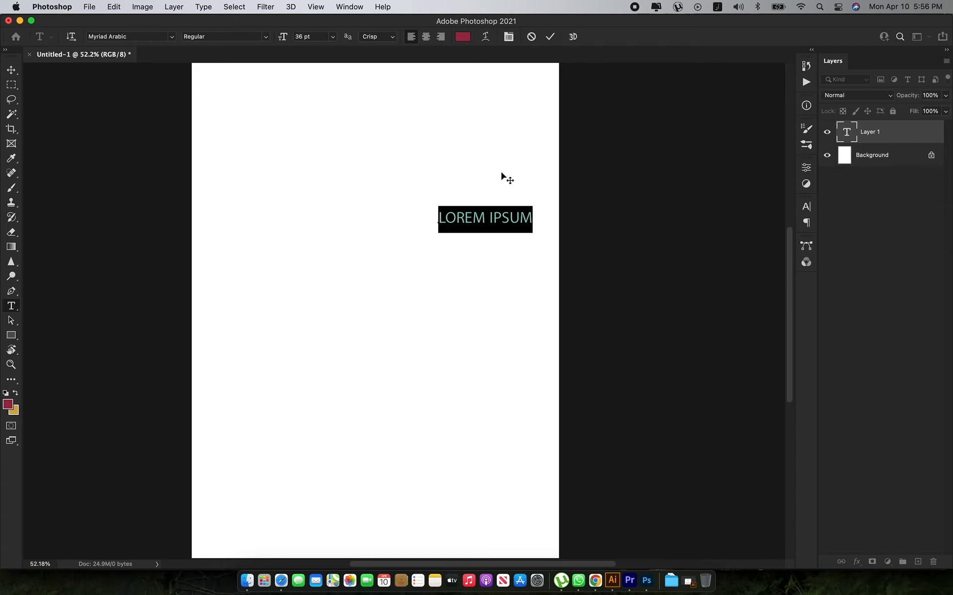
text(ارگ.)
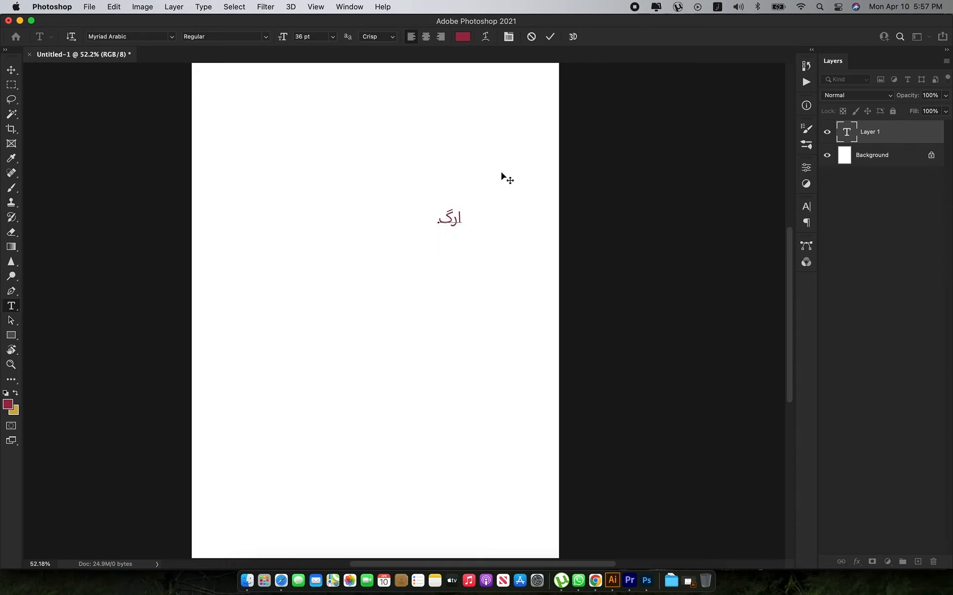
text(فن ڈیزائننگ)
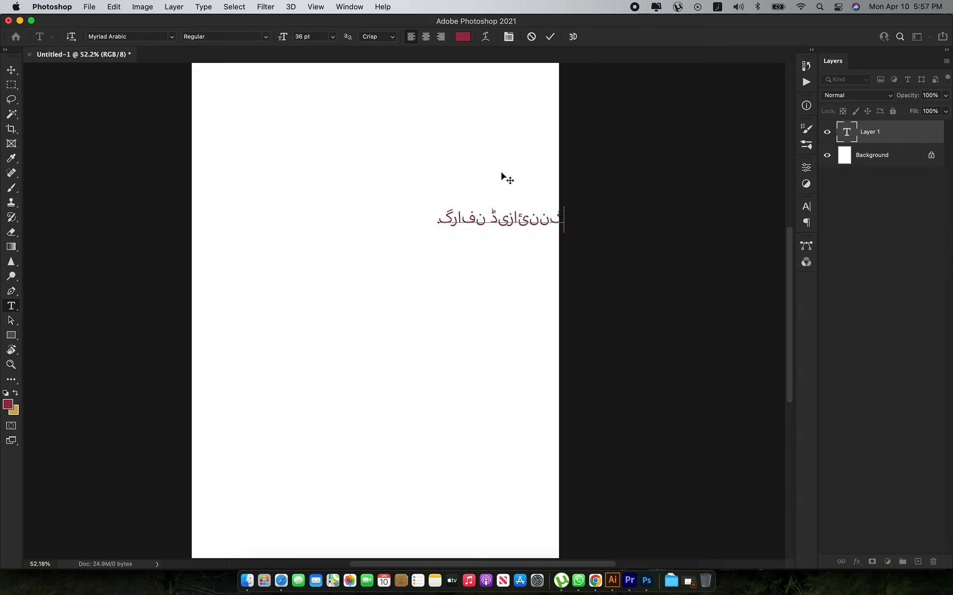
key(super+Return)
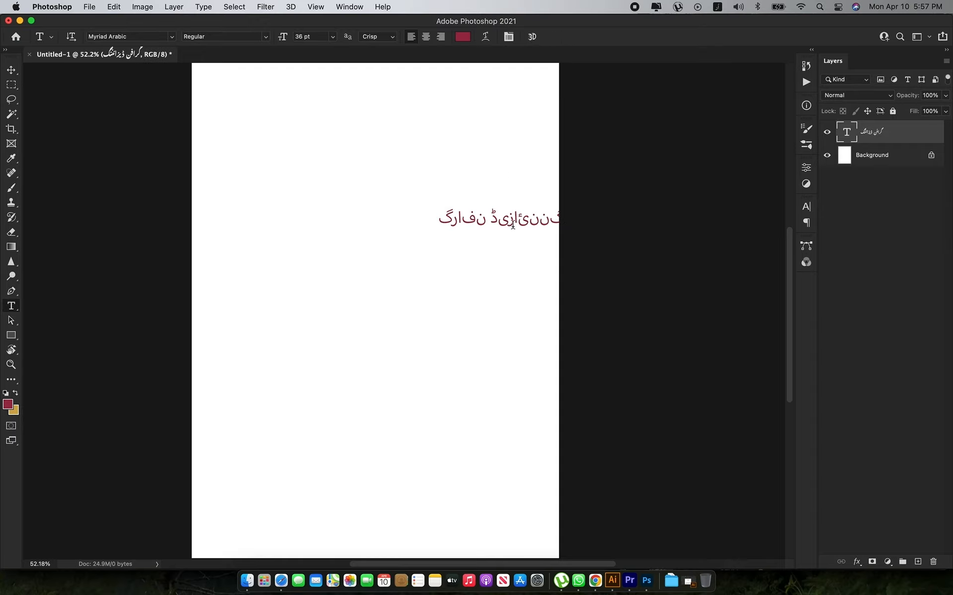
Move the Urdu text fully onto the upper part of the canvas and scale it to about 135%
key(v)
drag(516, 226, 458, 251)
key(super+t)
drag(402, 225, 406, 208)
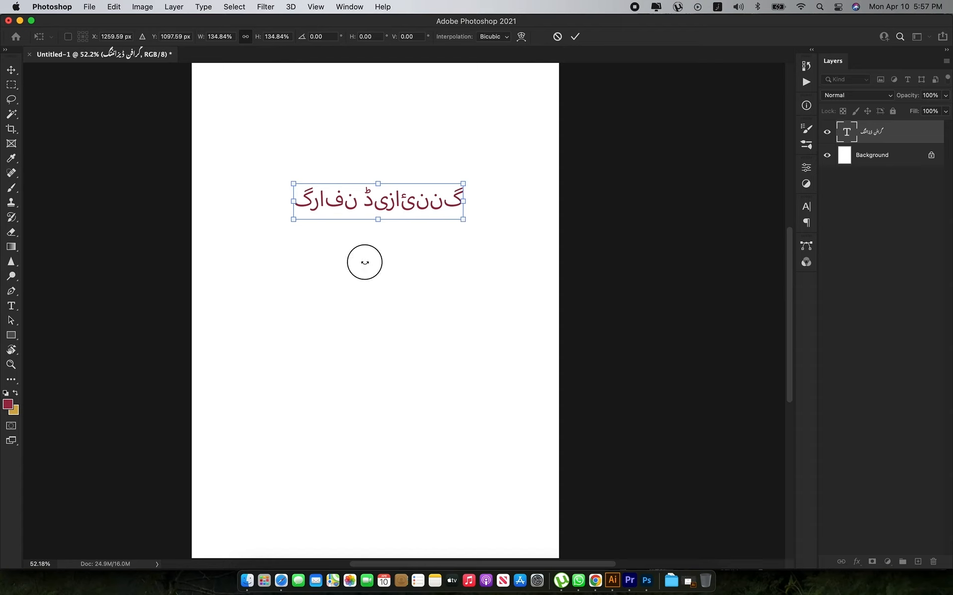
key(Escape)
Set the default text engine to World-Ready Layout in the Type preferences and apply the change
key(super+k)
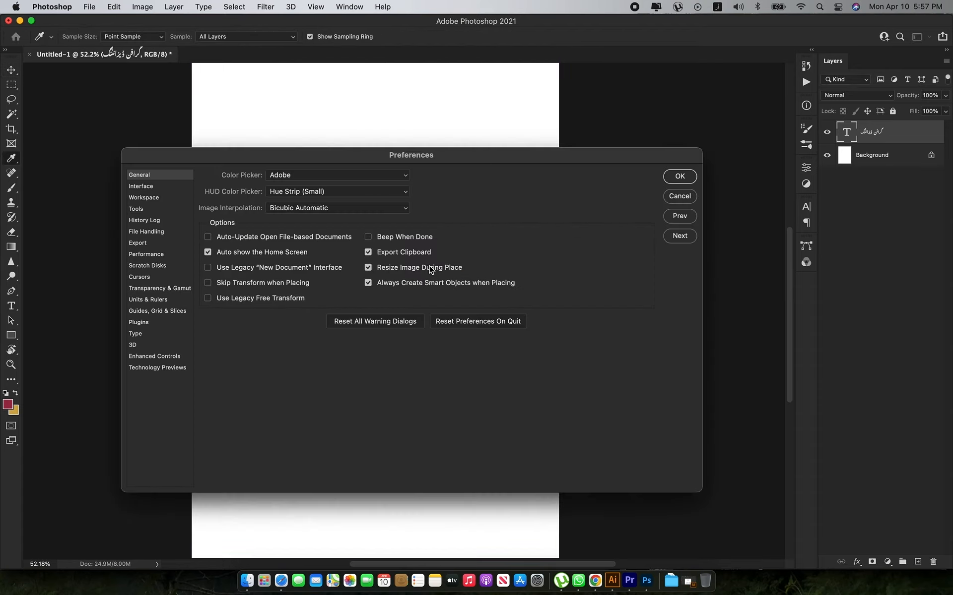
click(135, 334)
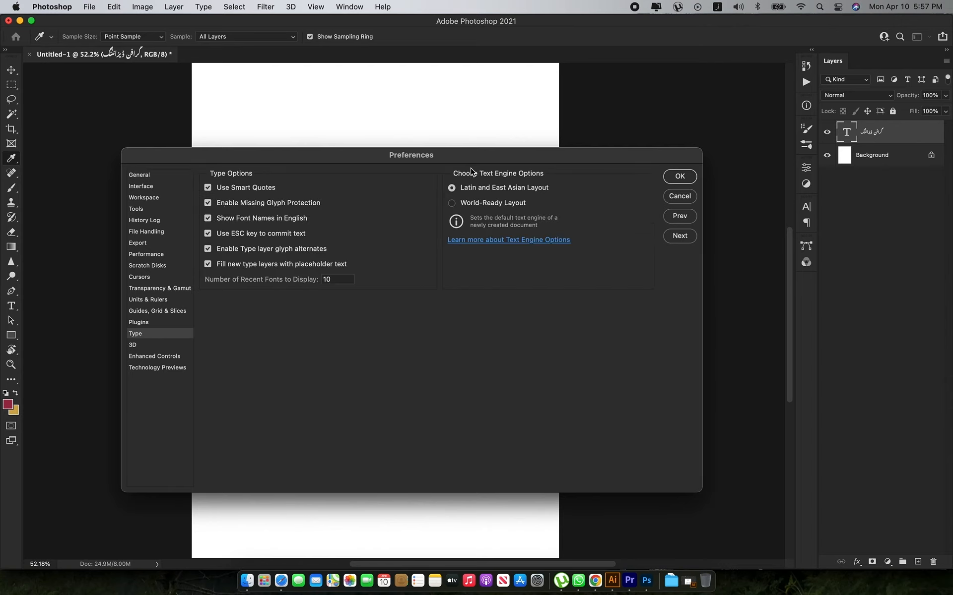
drag(480, 153, 480, 145)
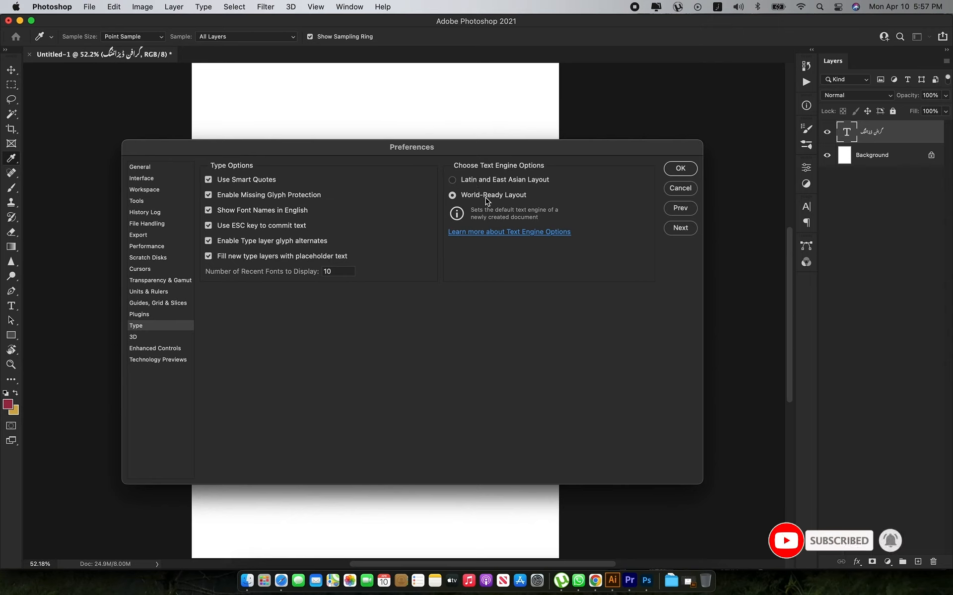
click(681, 169)
Reposition the Urdu text on the upper canvas, with the Paragraph settings shown, and enlarge it to span most of the page width
key(v)
mouse_move(394, 234)
mouse_down()
mouse_move(402, 230)
mouse_move(399, 244)
mouse_move(390, 237)
mouse_up()
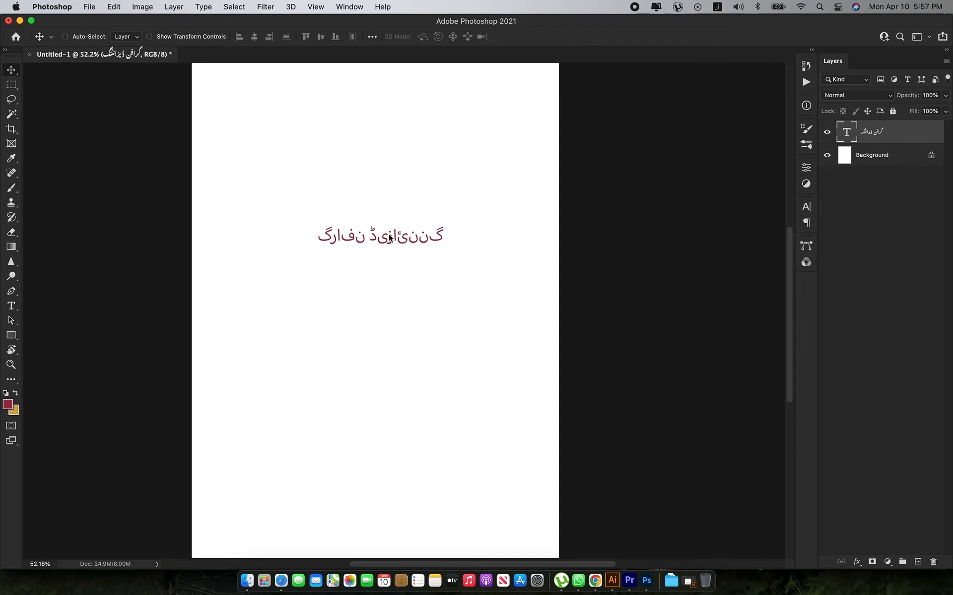
click(808, 209)
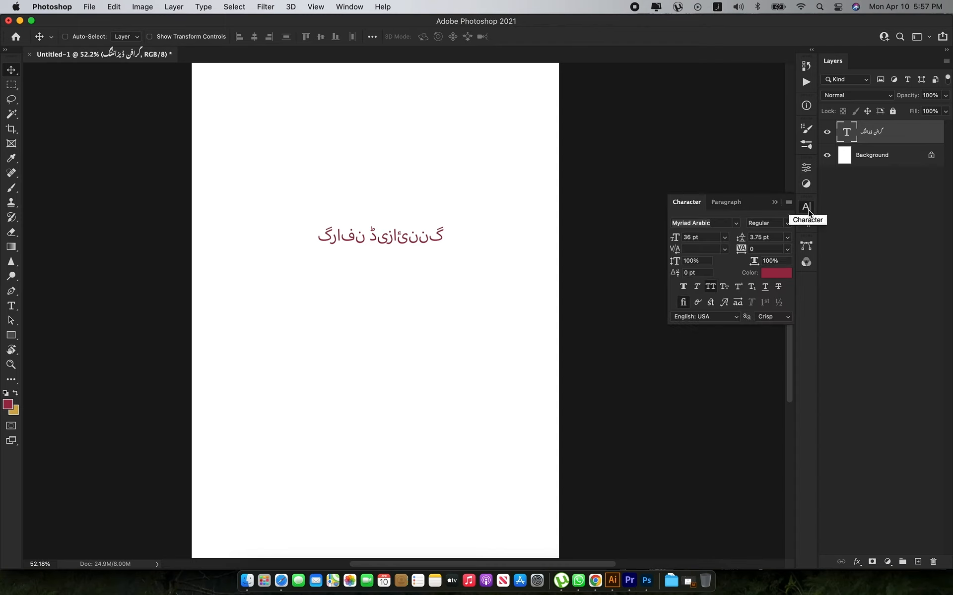
click(806, 223)
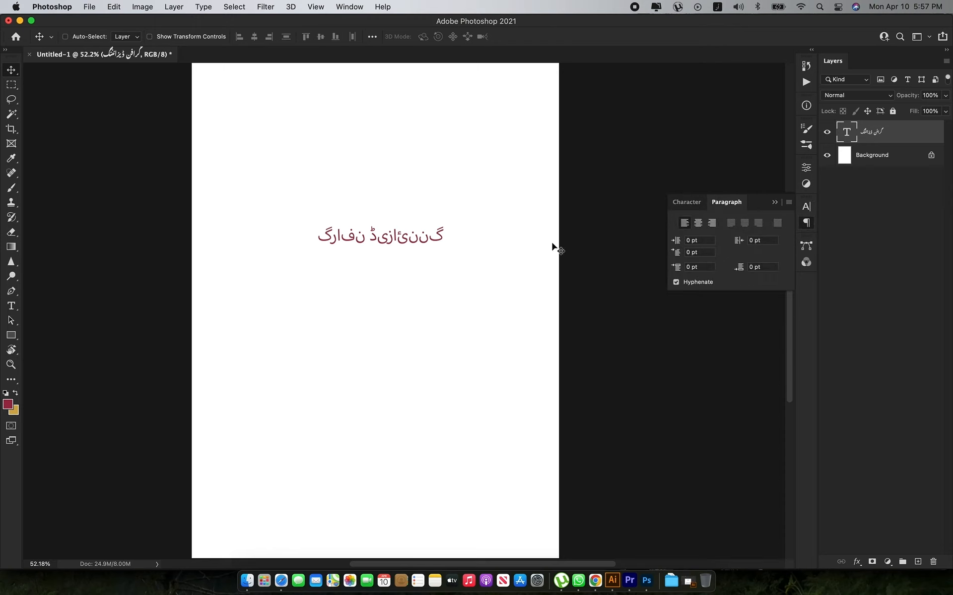
key(super+t)
drag(453, 255, 528, 269)
key(Return)
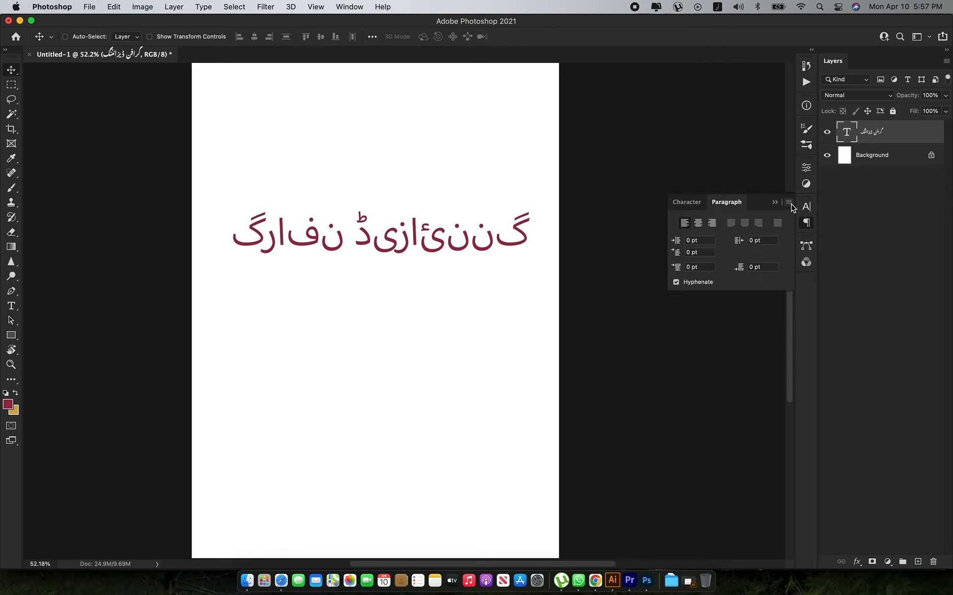
Switch the Urdu text's paragraph to World-Ready Layout and move the text back to the middle of the page width
click(789, 203)
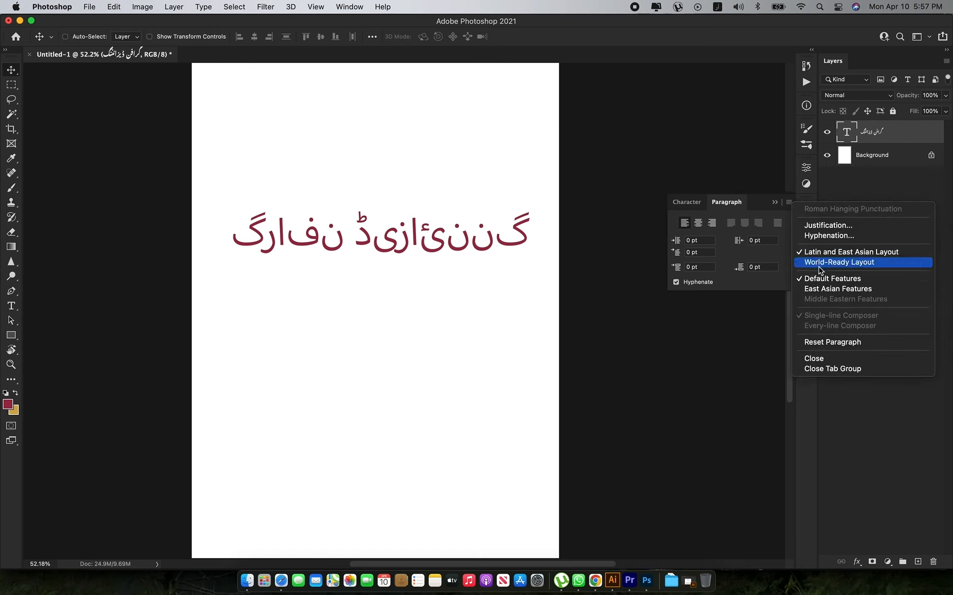
click(850, 268)
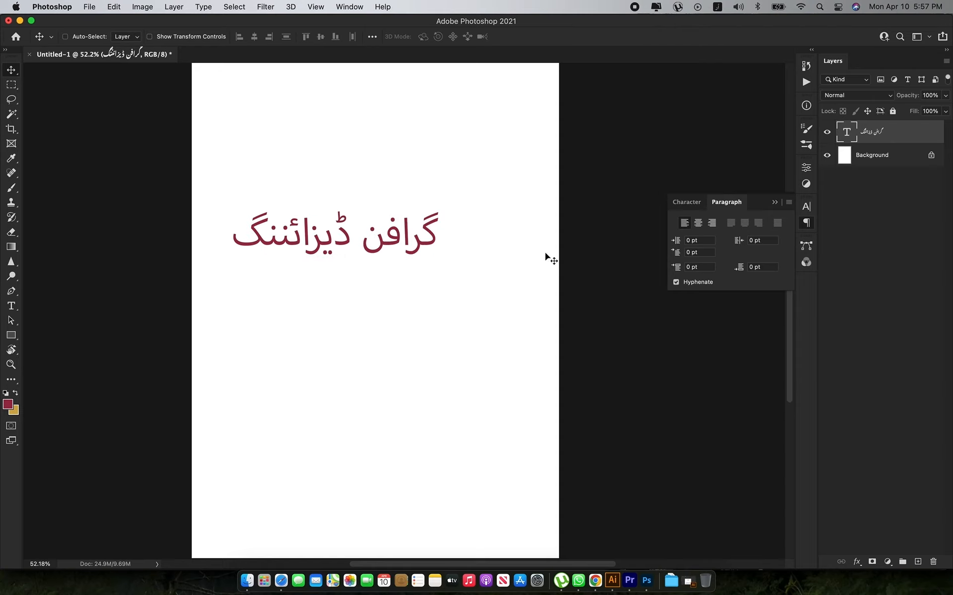
drag(352, 248, 380, 240)
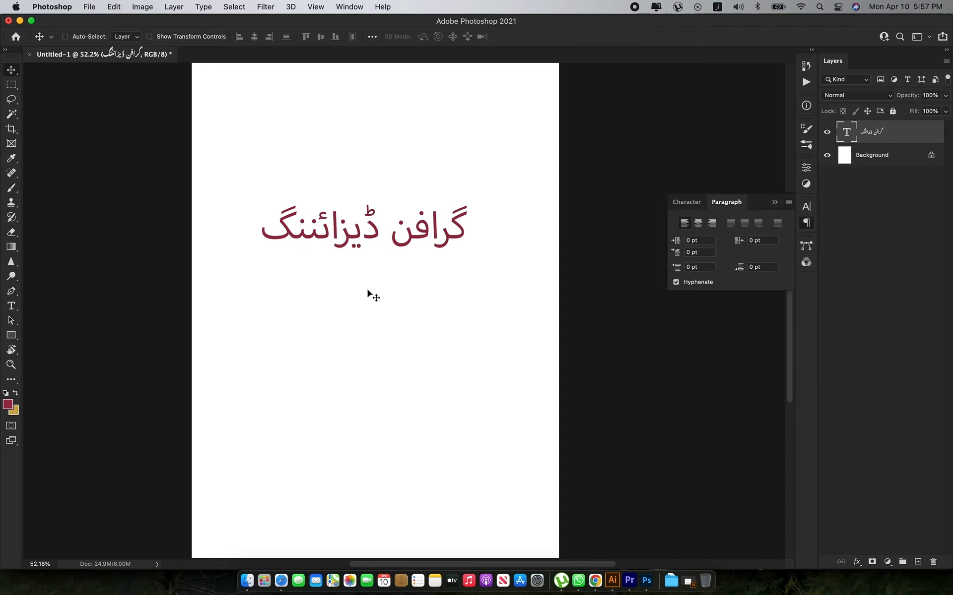
Duplicate the Urdu text below the original and replace the copy's wording with "فوٹوشاپ میں اُردو ٹائپنگ"
drag(443, 239, 449, 309)
double_click(450, 304)
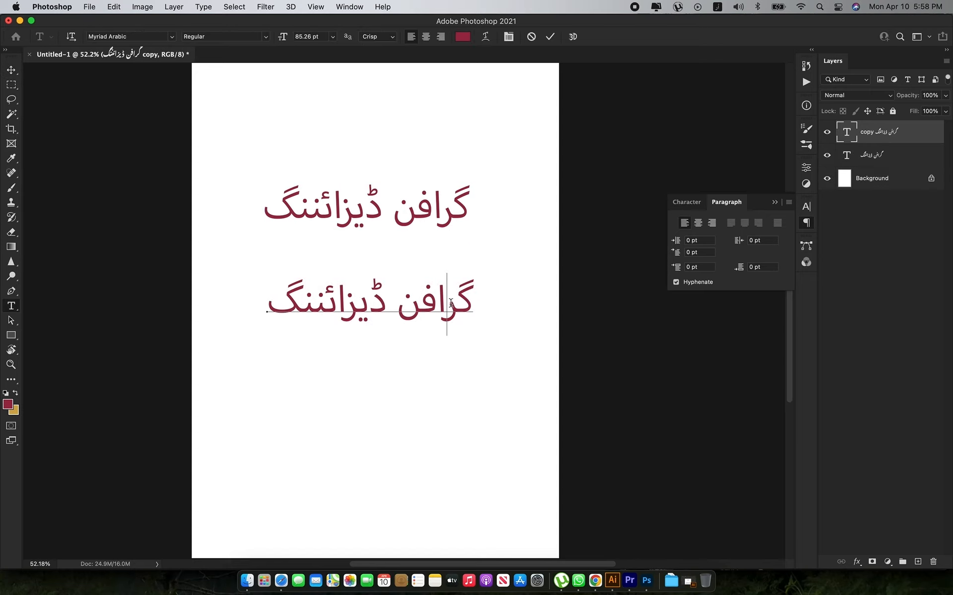
key(super+a)
text(گ)
key(BackSpace)
text(ف)
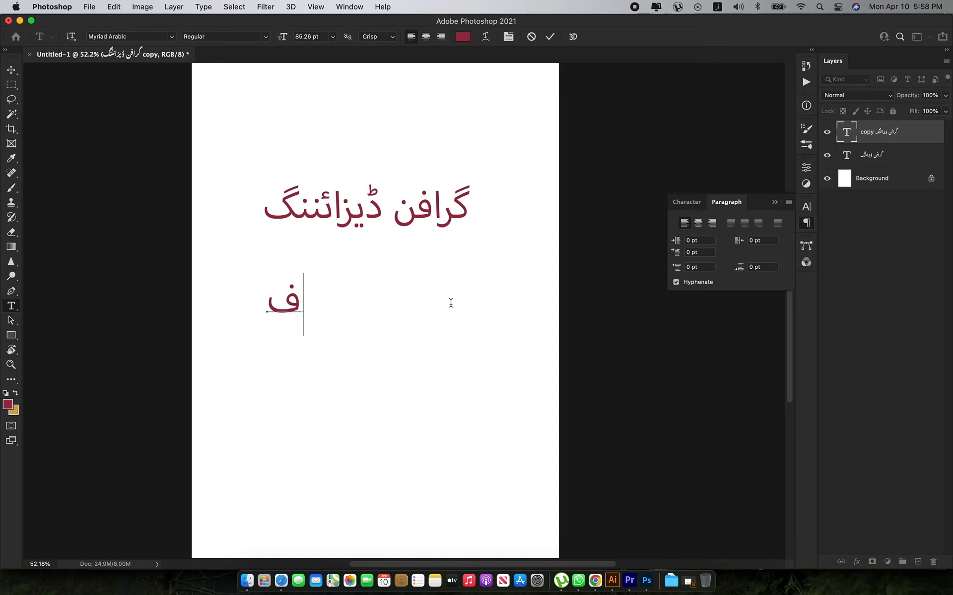
text(وٹوشاپ)
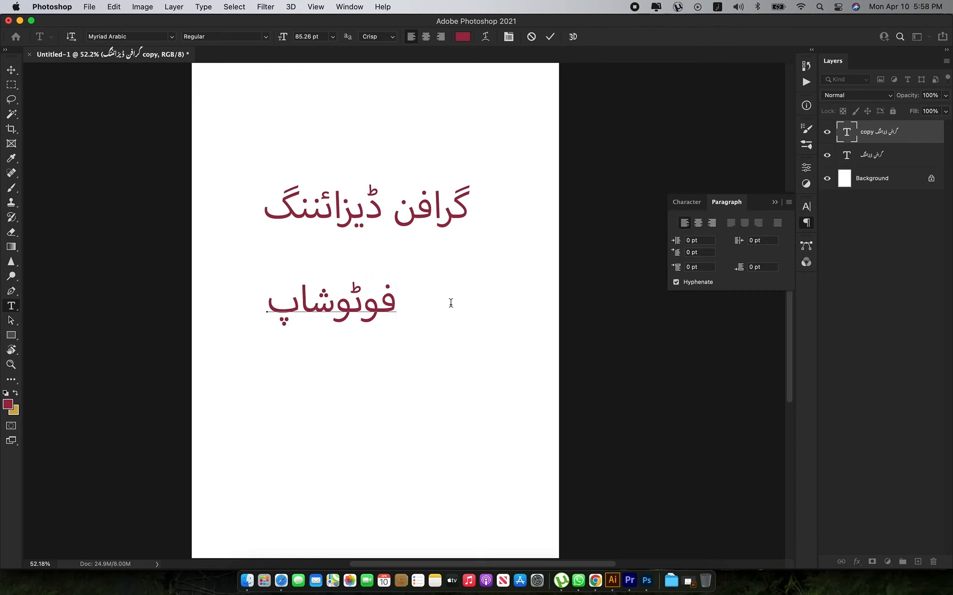
text( میں)
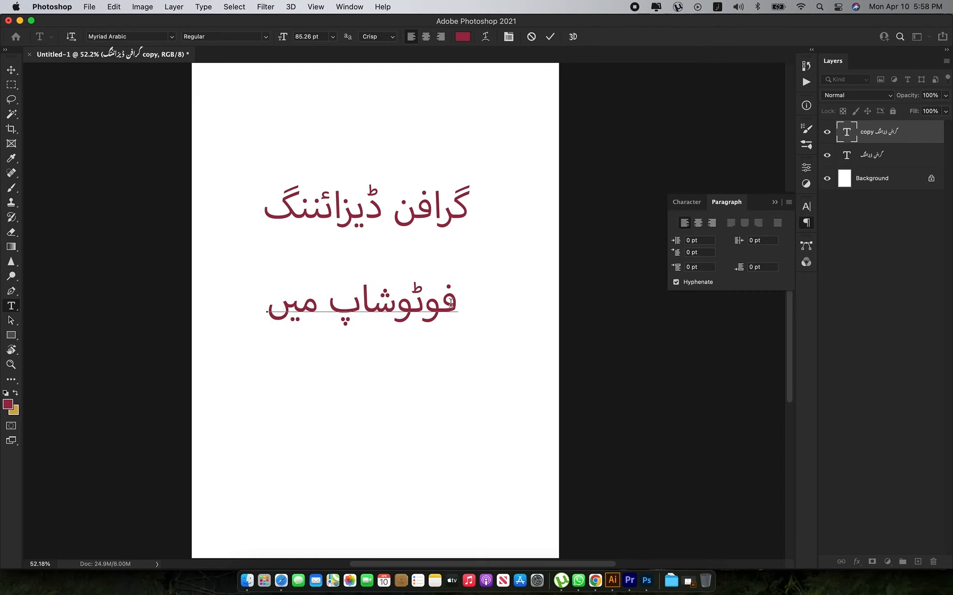
text( اُردو ٹائ)
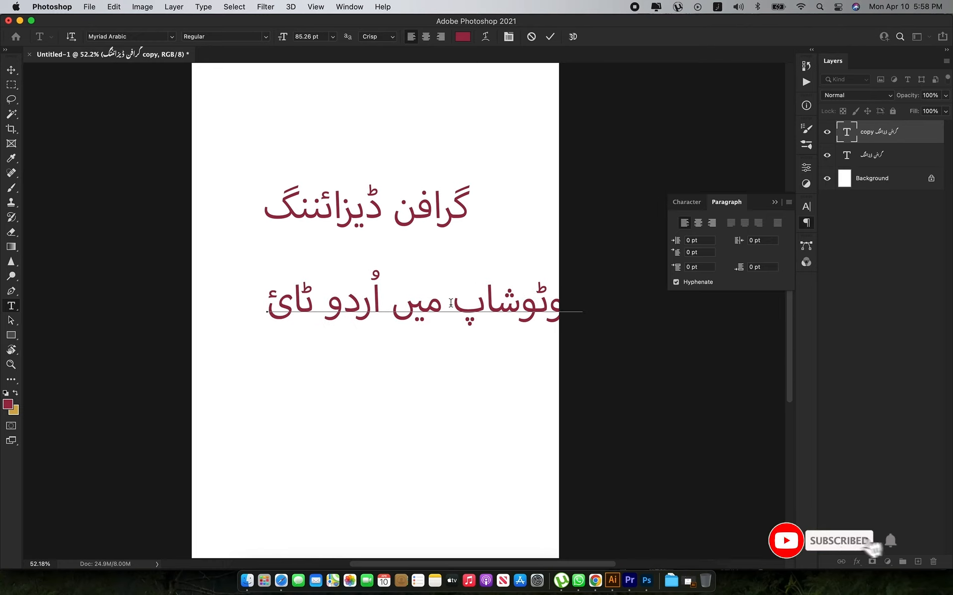
text(پنگ)
key(BackSpace)
key(BackSpace)
key(BackSpace)
text(گ)
key(BackSpace)
text(نگ)
key(Escape)
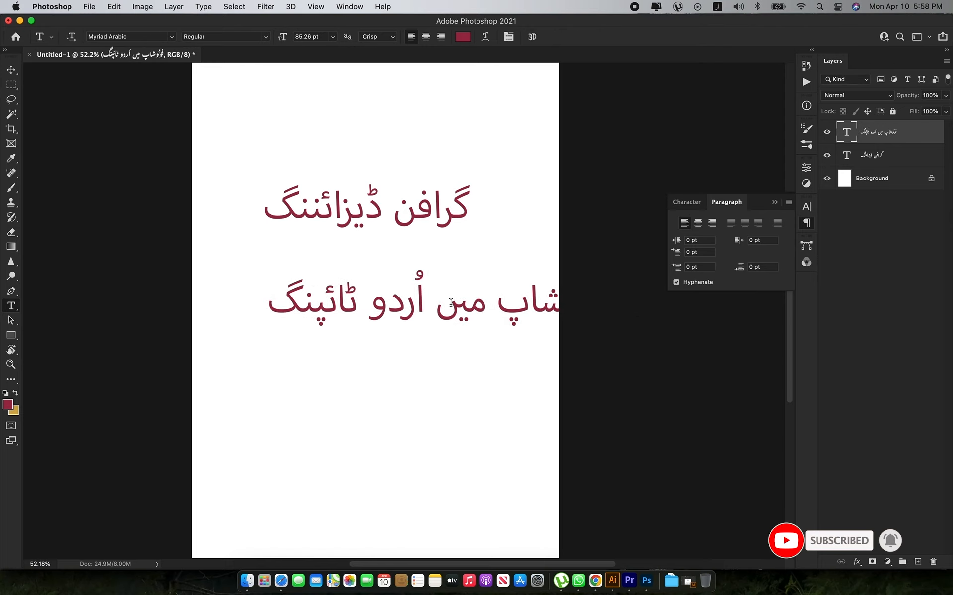
Move the second Urdu line fully onto the canvas and scale it down slightly to fit within the page width
key(v)
drag(497, 304, 470, 306)
key(super+t)
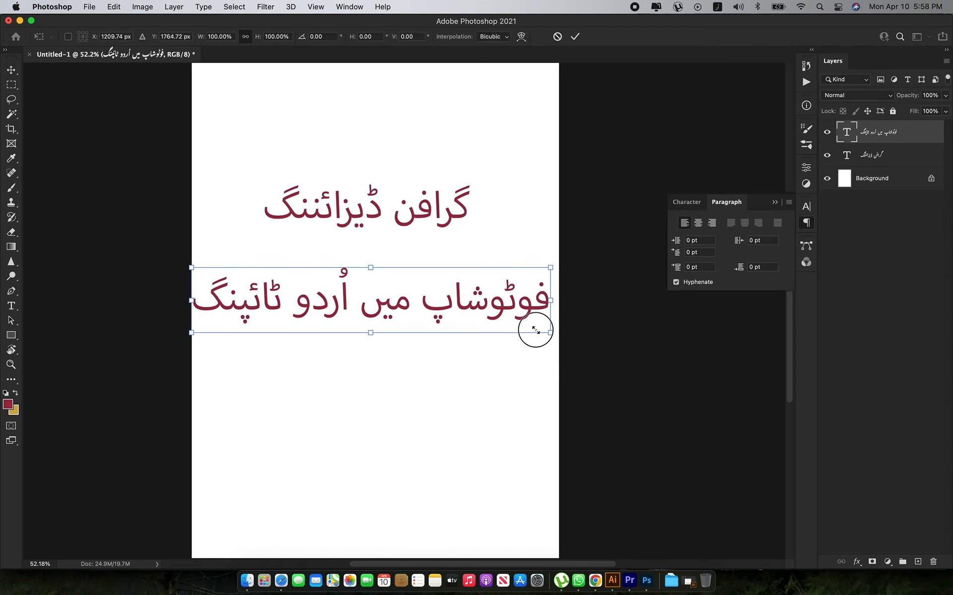
drag(543, 329, 535, 332)
key(Return)
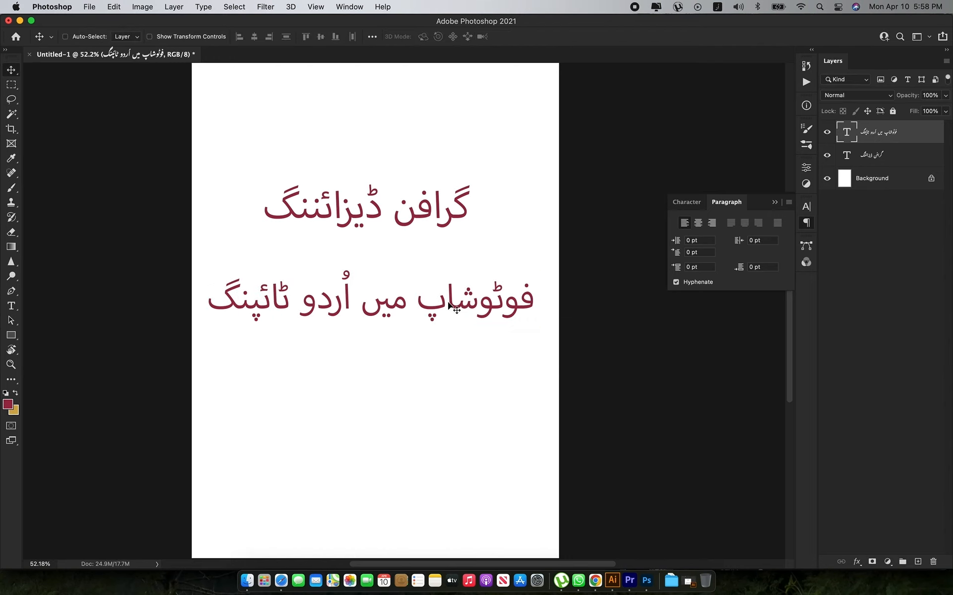